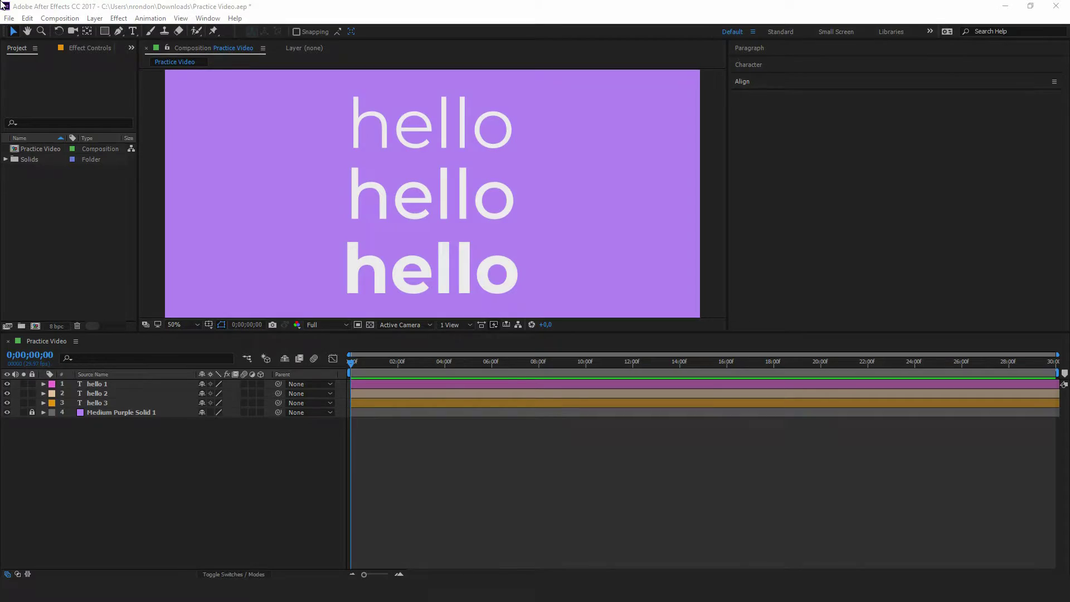
# Step: Open the Window menu in the menu bar to list the workspace panels
pyautogui.click(218, 21)
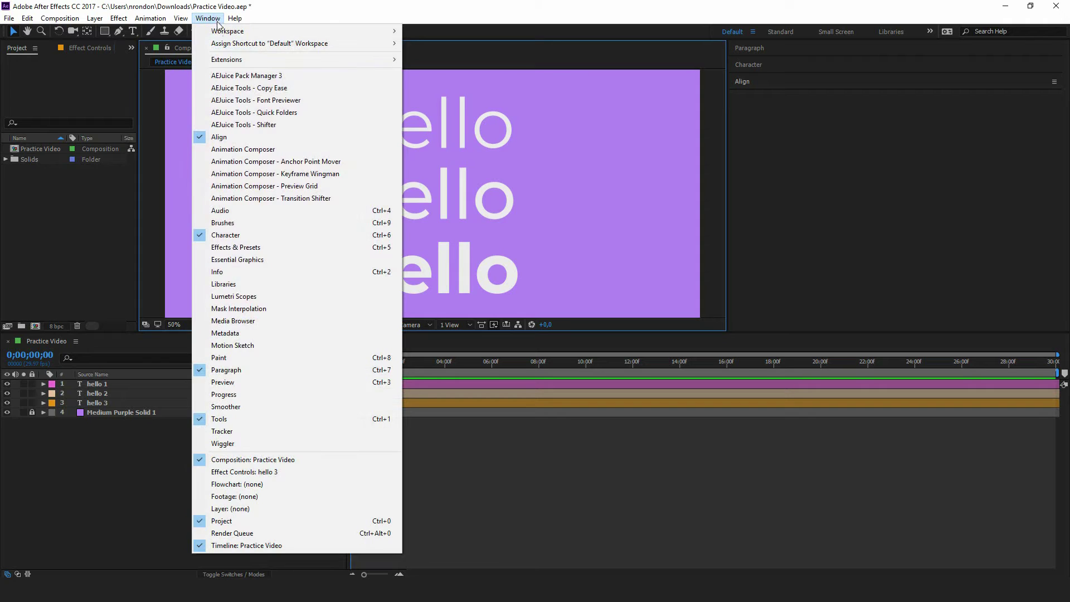
# Step: Open Effects & Presets, expand Transition, and drag Block Dissolve onto the top hello text
pyautogui.click(296, 247)
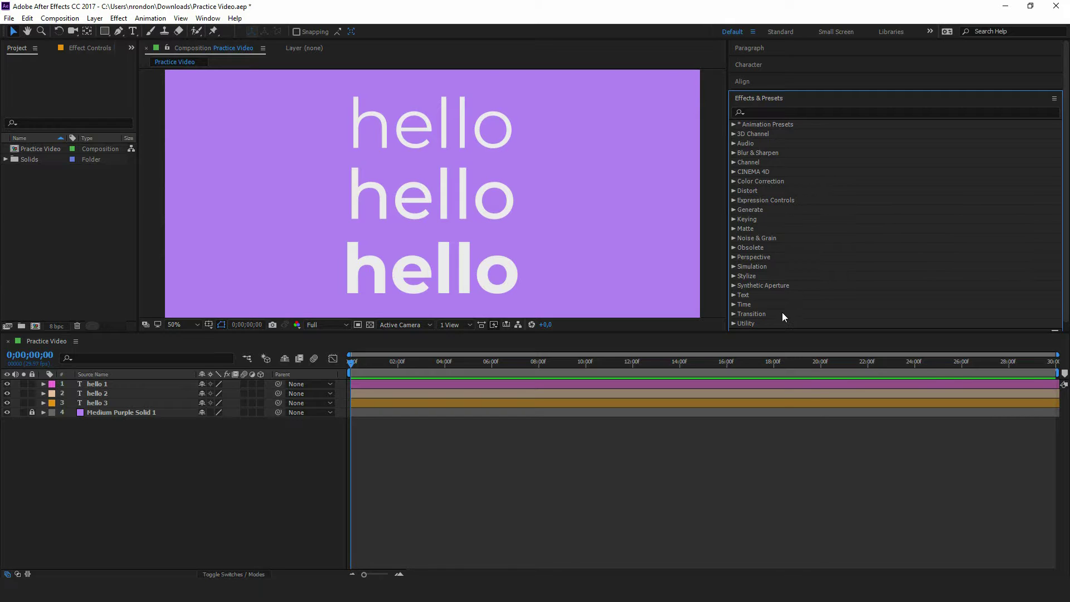
pyautogui.scroll(-1, 782, 317)
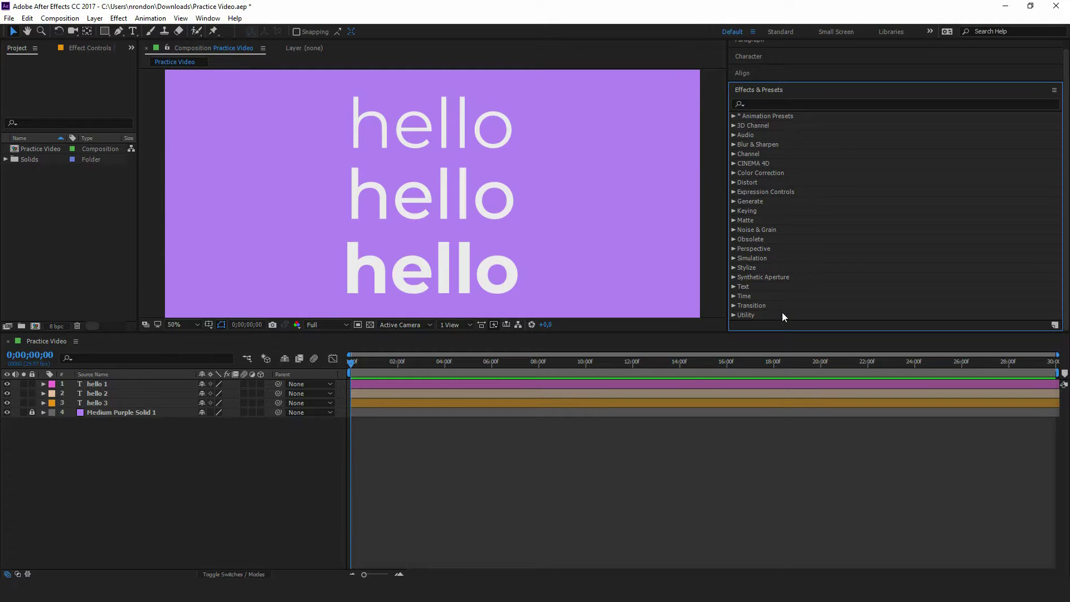
pyautogui.click(733, 305)
pyautogui.scroll(-5, 815, 256)
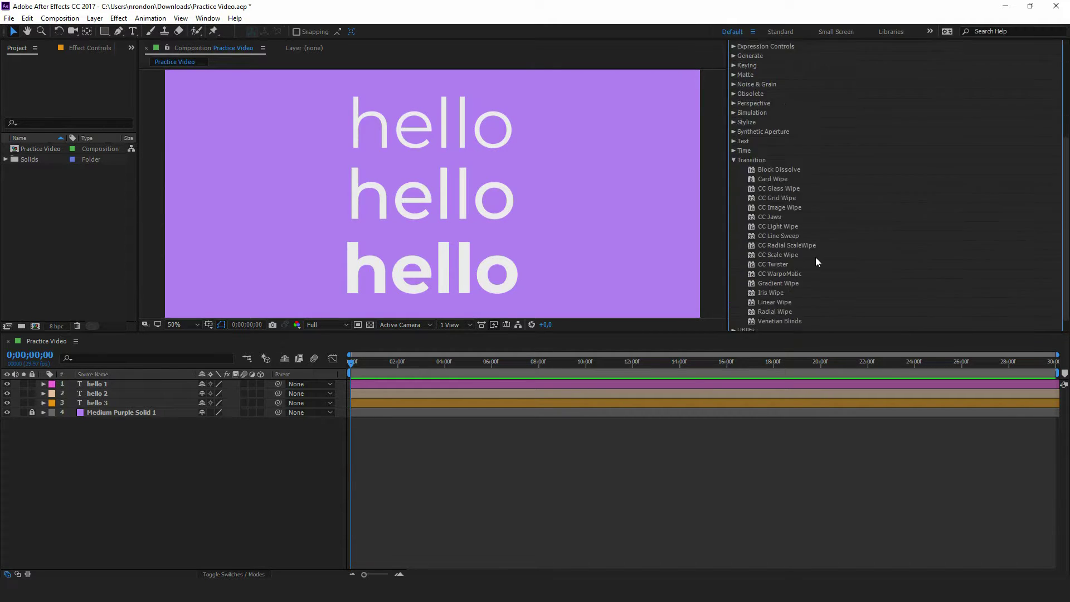
pyautogui.moveTo(764, 170); pyautogui.dragTo(488, 133)
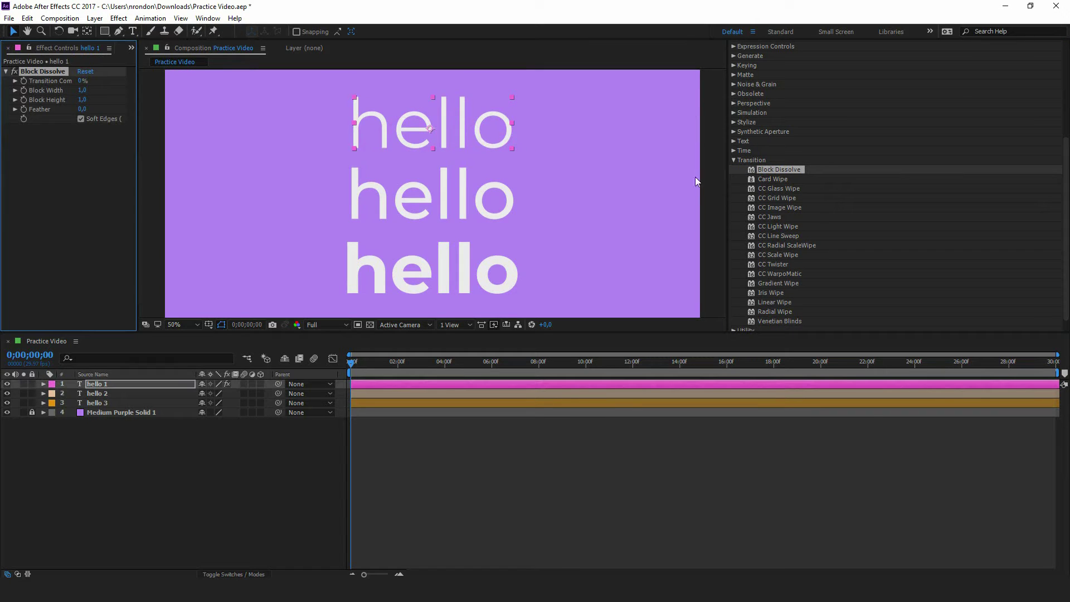
# Step: Apply Block Dissolve to the middle and bottom hello texts, then select the hello 1 layer
pyautogui.moveTo(750, 170); pyautogui.dragTo(467, 207)
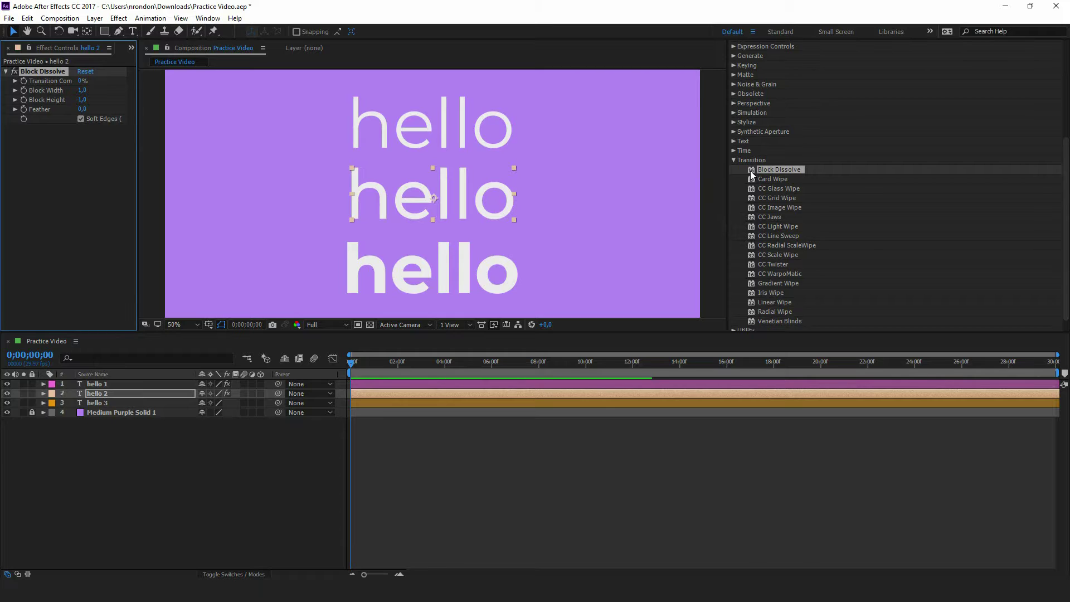
pyautogui.moveTo(750, 170); pyautogui.dragTo(498, 272)
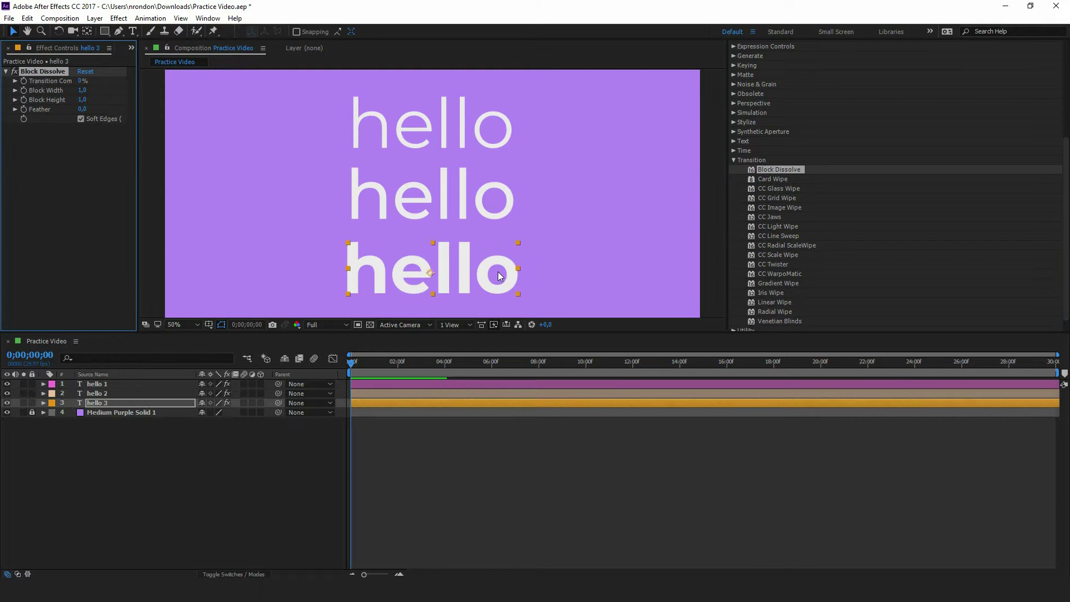
pyautogui.click(135, 384)
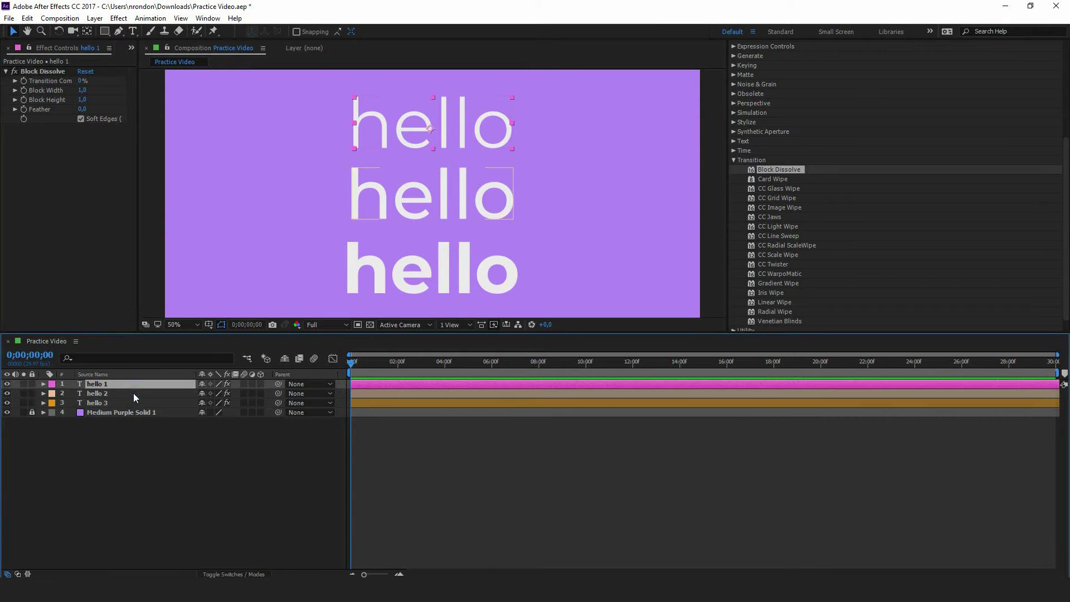
# Step: Select all three hello layers, twirl them open, and expand hello 1's Effects > Block Dissolve
pyautogui.keyDown('ctrl'); pyautogui.click(133, 393); pyautogui.keyUp('ctrl')
pyautogui.keyDown('ctrl'); pyautogui.click(131, 403); pyautogui.keyUp('ctrl')
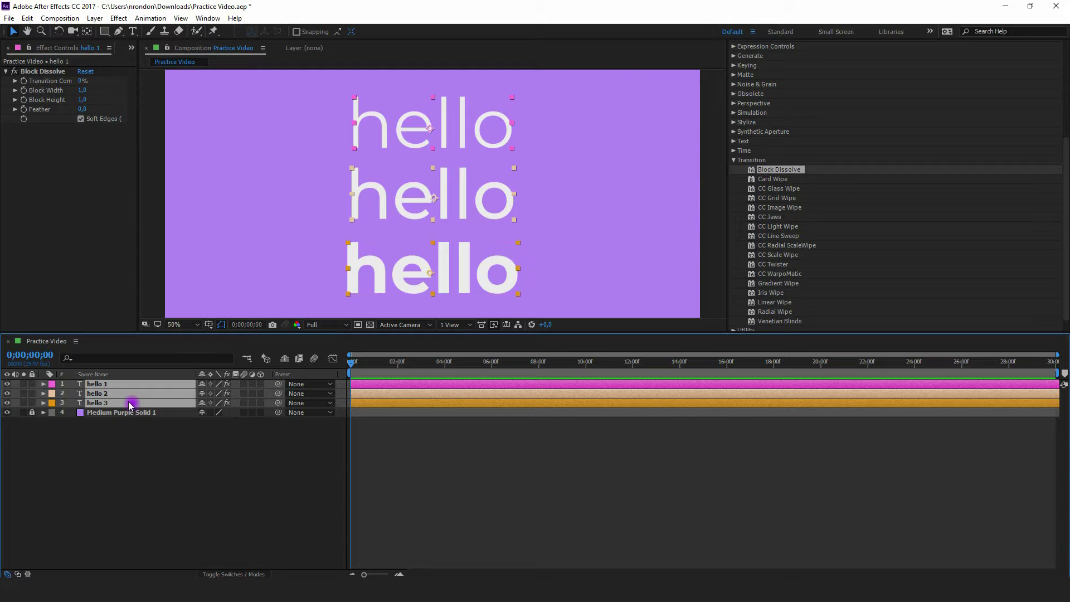
pyautogui.click(43, 384)
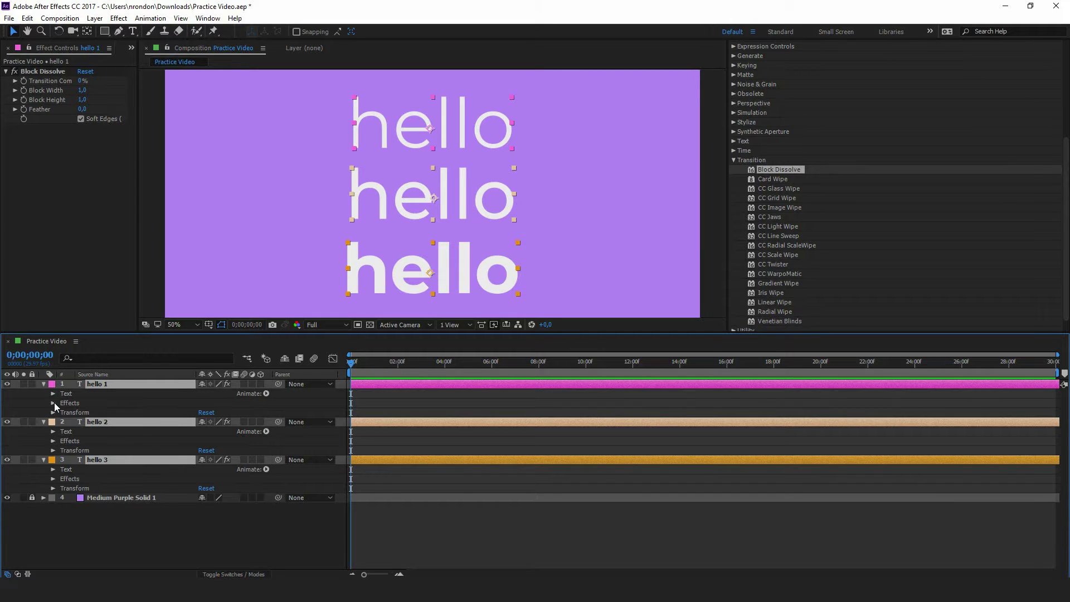
pyautogui.click(54, 403)
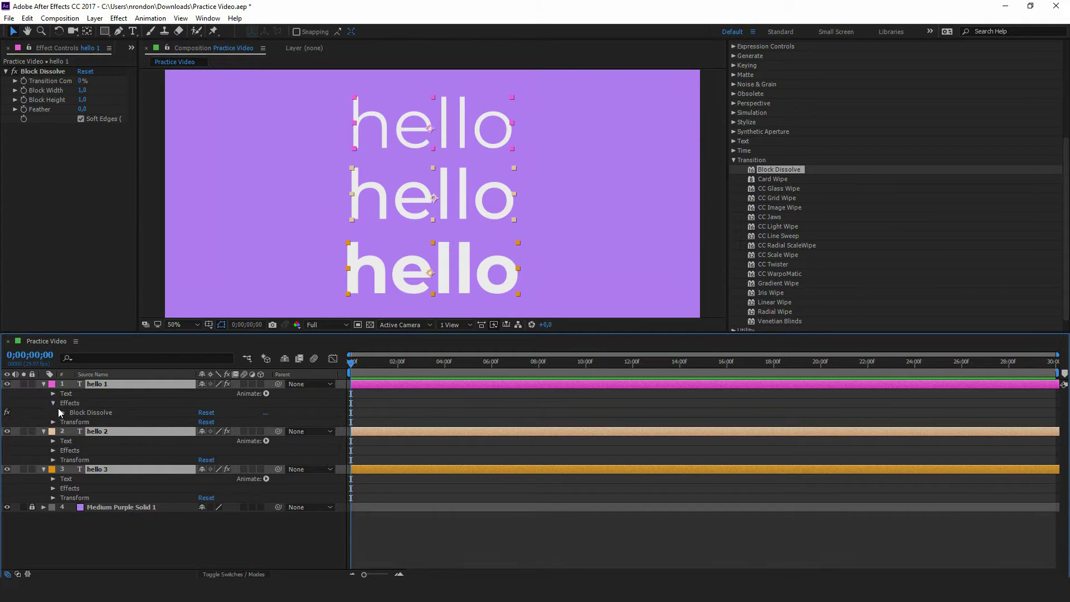
pyautogui.click(63, 412)
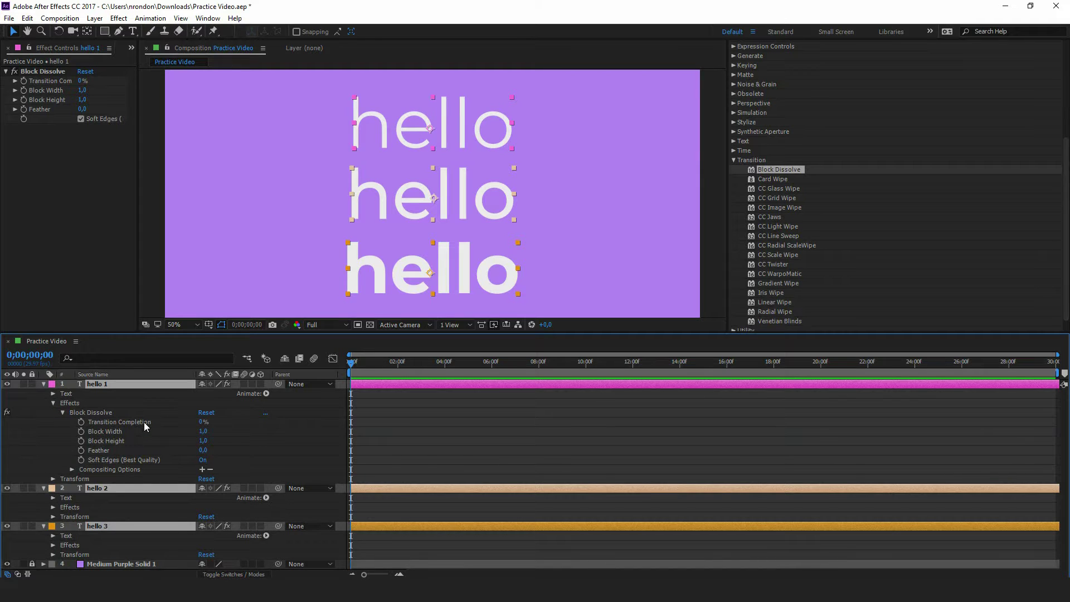
pyautogui.click(146, 425)
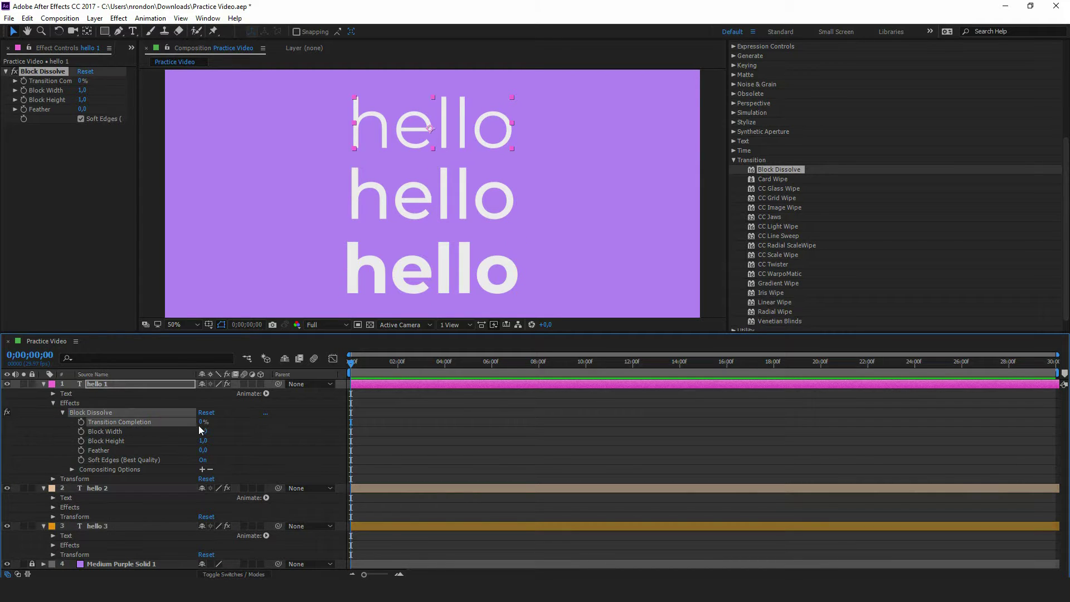
# Step: Keyframe hello 1's Transition Completion at 100% on frame 0 and 0% at 0;00;01;04
pyautogui.click(201, 422)
pyautogui.write('100')
pyautogui.press('Return')
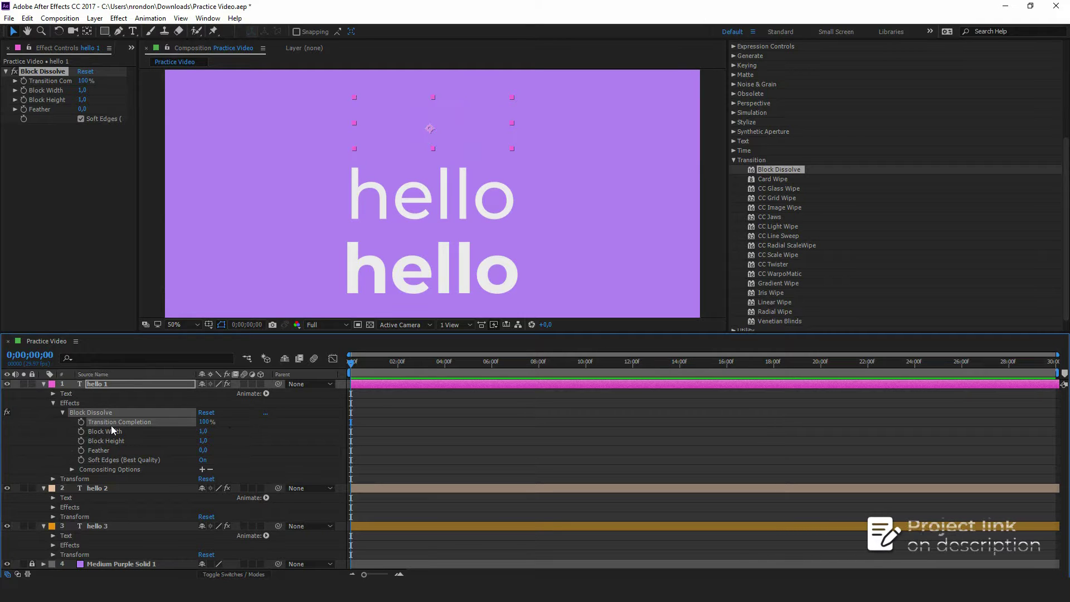
pyautogui.click(81, 422)
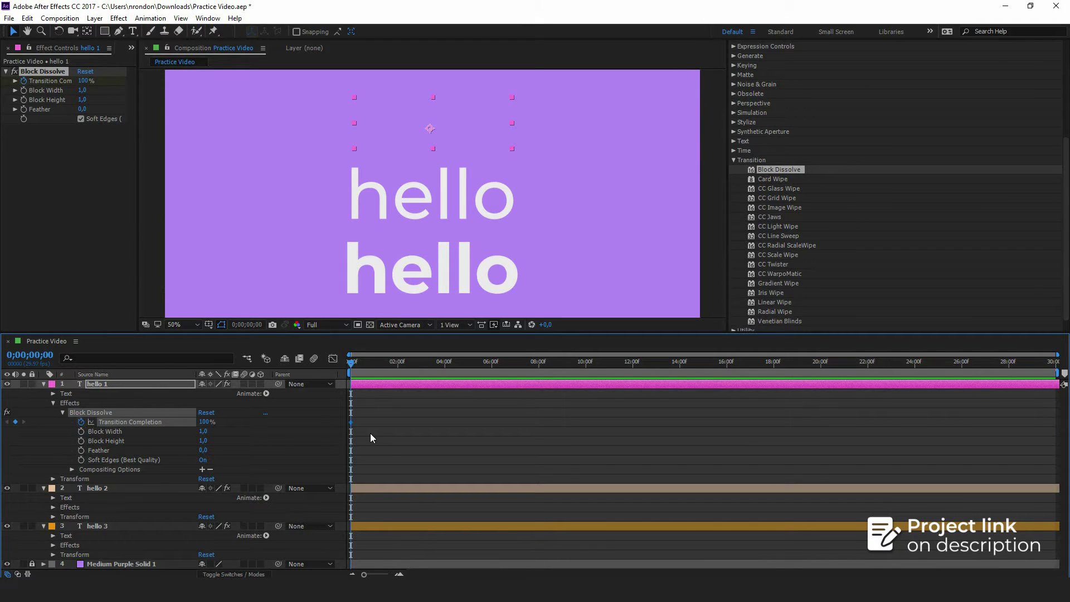
pyautogui.moveTo(351, 364); pyautogui.dragTo(380, 372)
pyautogui.click(204, 422)
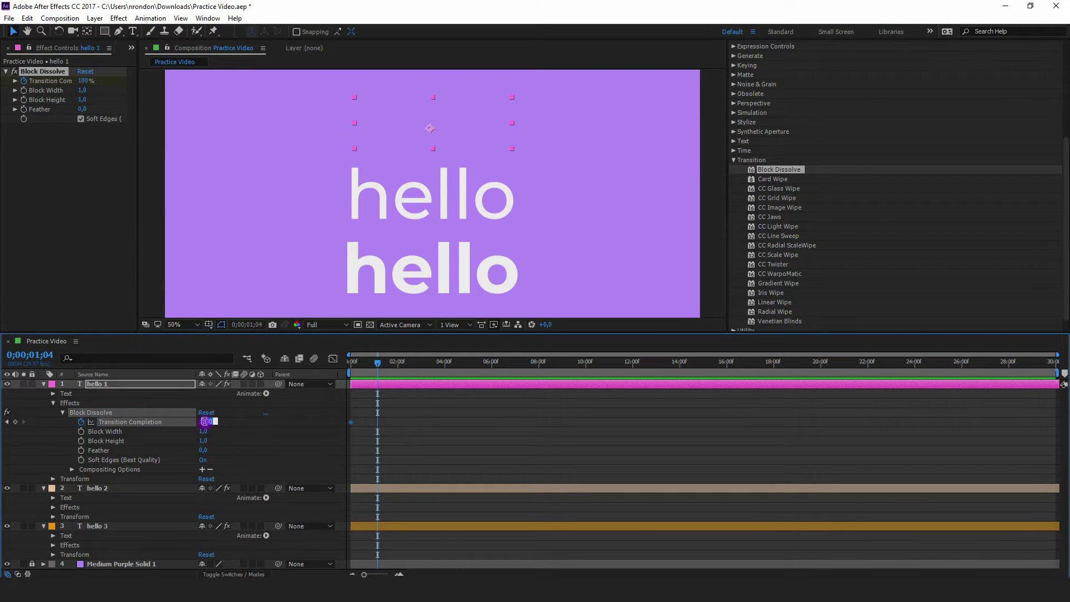
pyautogui.write('0')
pyautogui.press('Return')
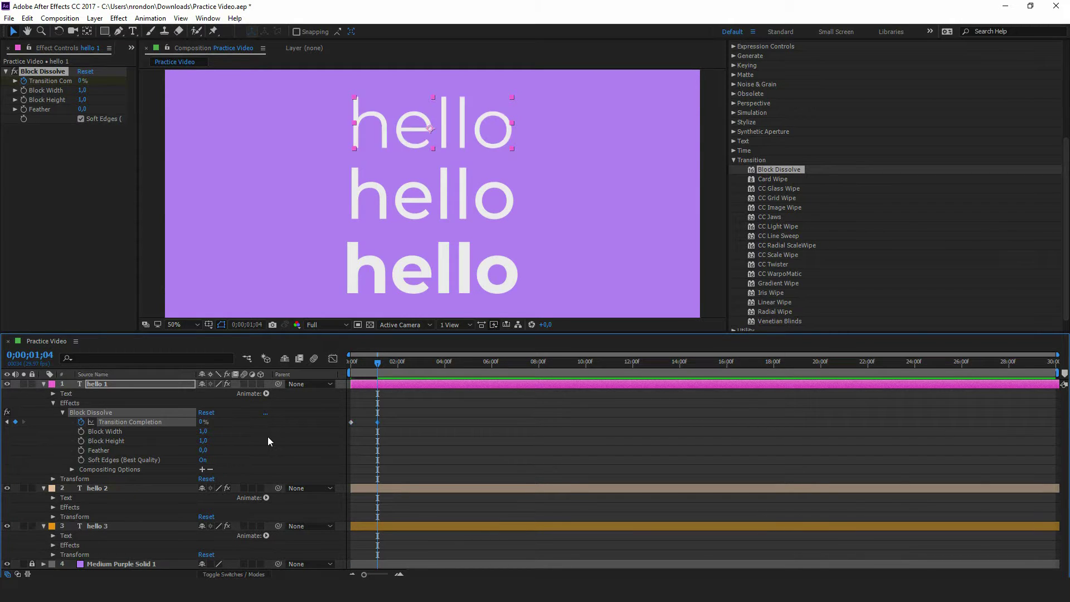
pyautogui.moveTo(388, 435); pyautogui.dragTo(346, 417)
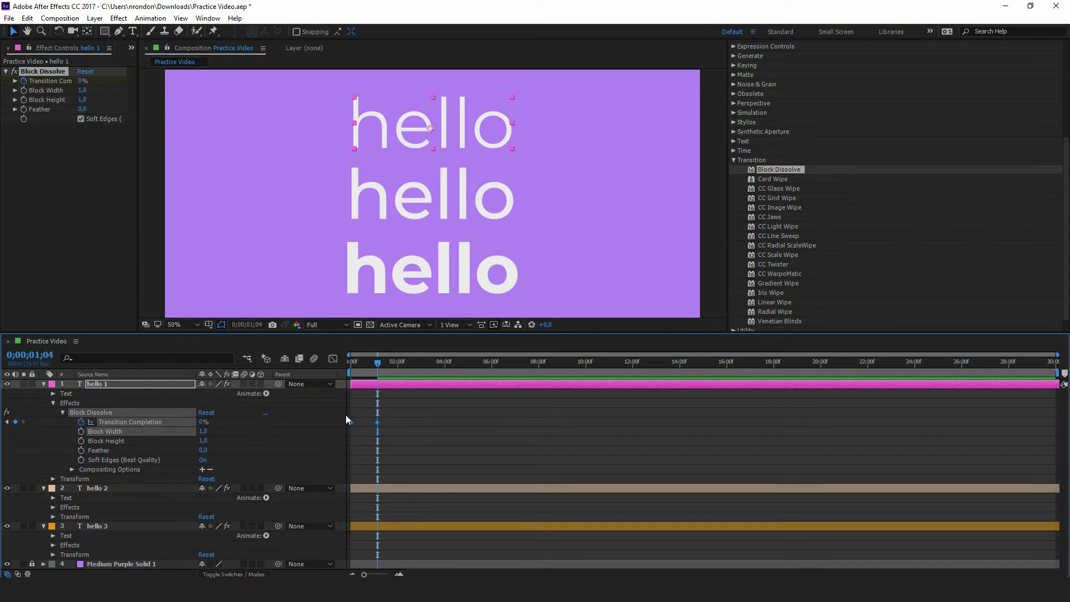
# Step: Set hello 1's Block Width to 40 and Block Height to 43, then shorten the work area
pyautogui.click(204, 431)
pyautogui.write('40')
pyautogui.press('Tab')
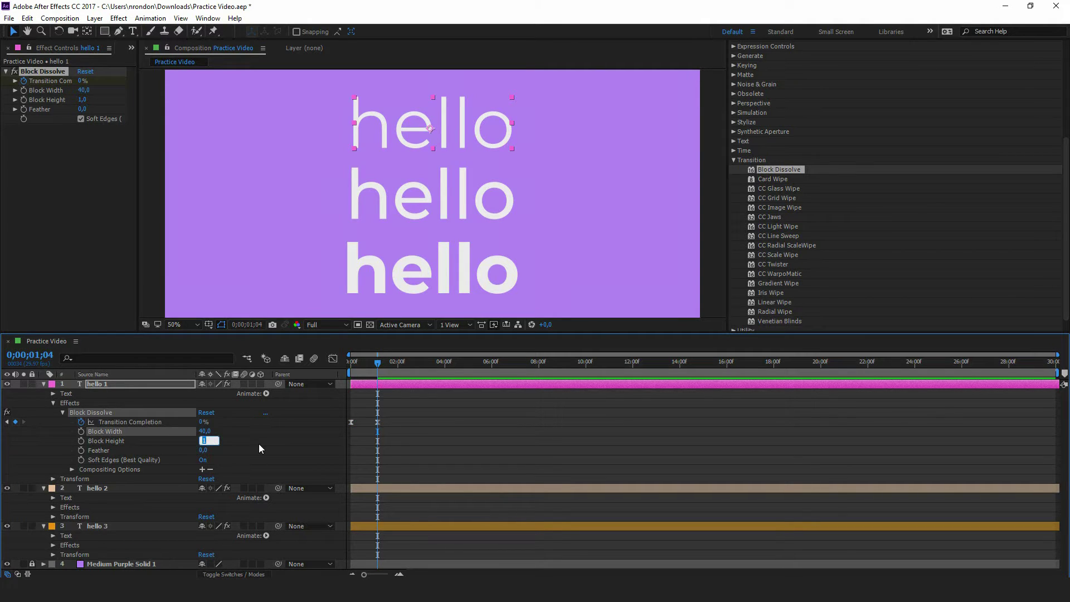
pyautogui.press('Return')
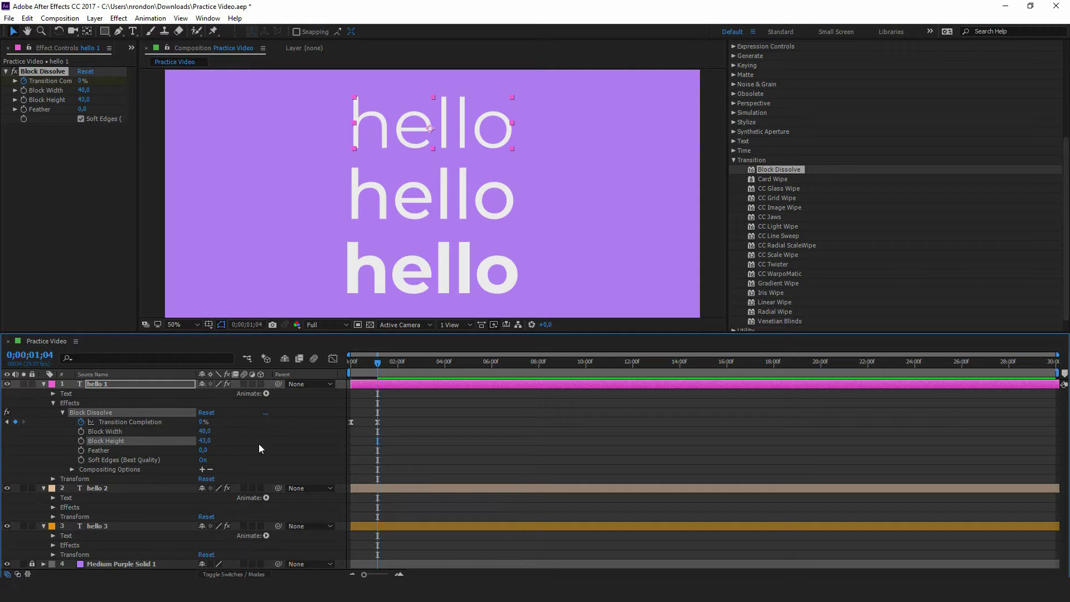
pyautogui.moveTo(1057, 372)
pyautogui.mouseDown()
pyautogui.moveTo(685, 407)
pyautogui.moveTo(388, 410)
pyautogui.mouseUp()
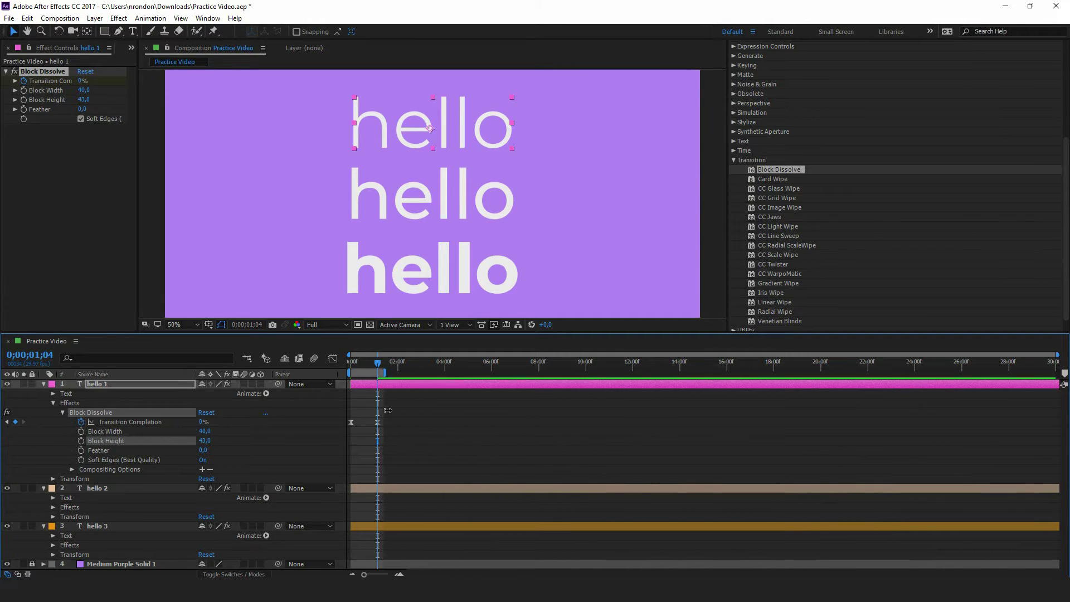
# Step: Preview the top hello dissolving in from 0, restore the full work area, and collapse hello 1
pyautogui.moveTo(378, 362); pyautogui.dragTo(350, 373)
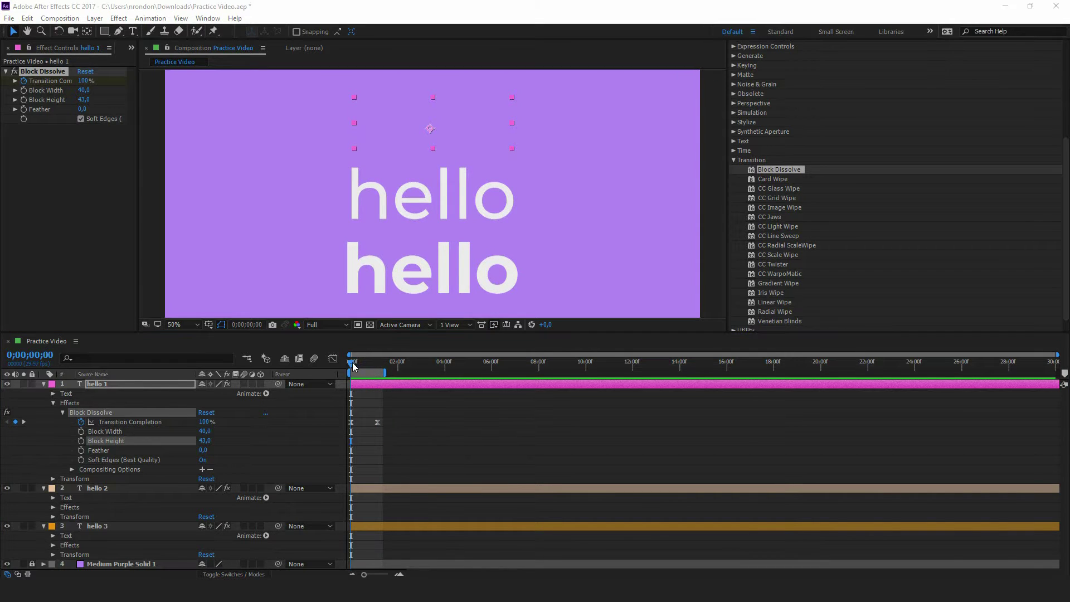
pyautogui.press('space')
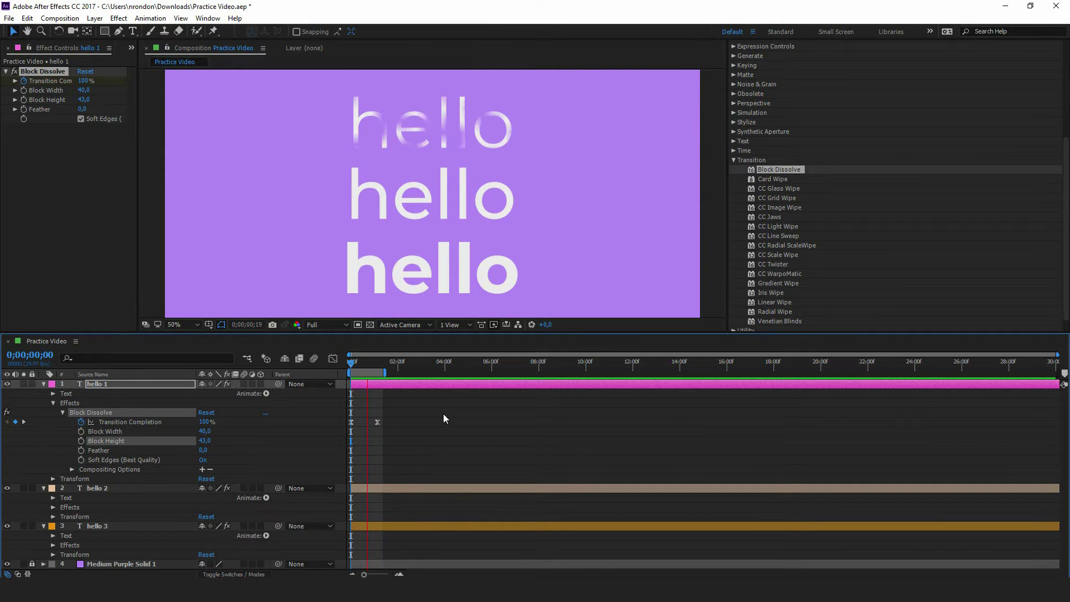
pyautogui.press('space')
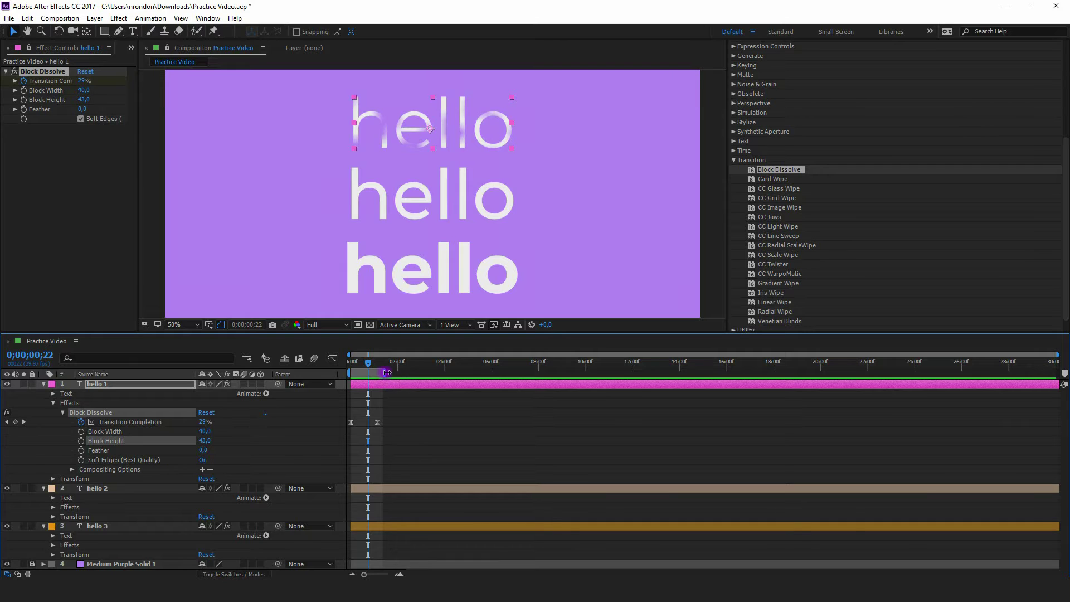
pyautogui.moveTo(387, 372); pyautogui.dragTo(1054, 373)
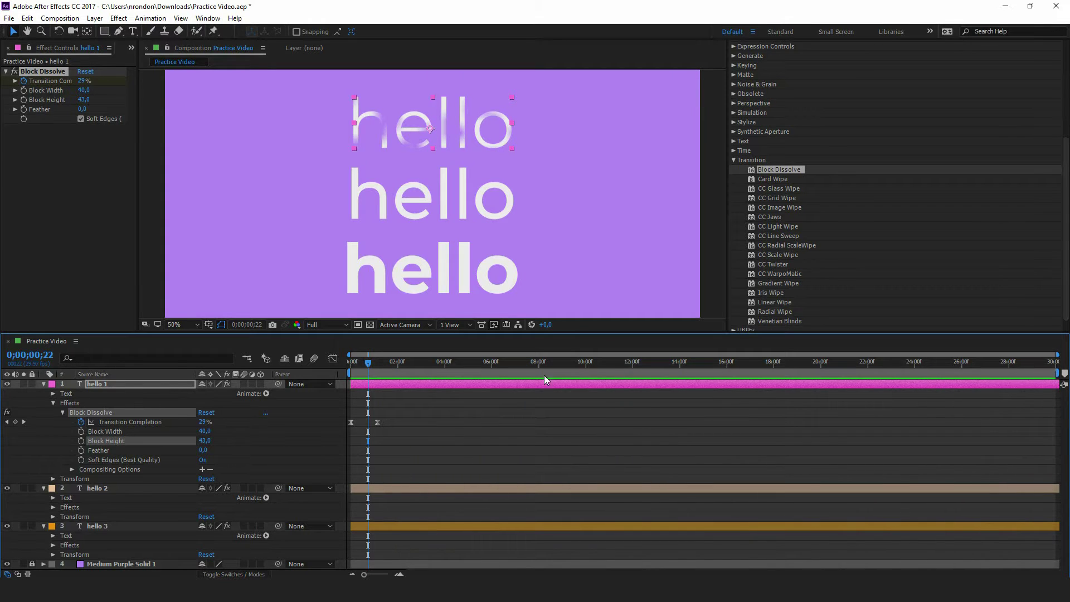
pyautogui.click(44, 384)
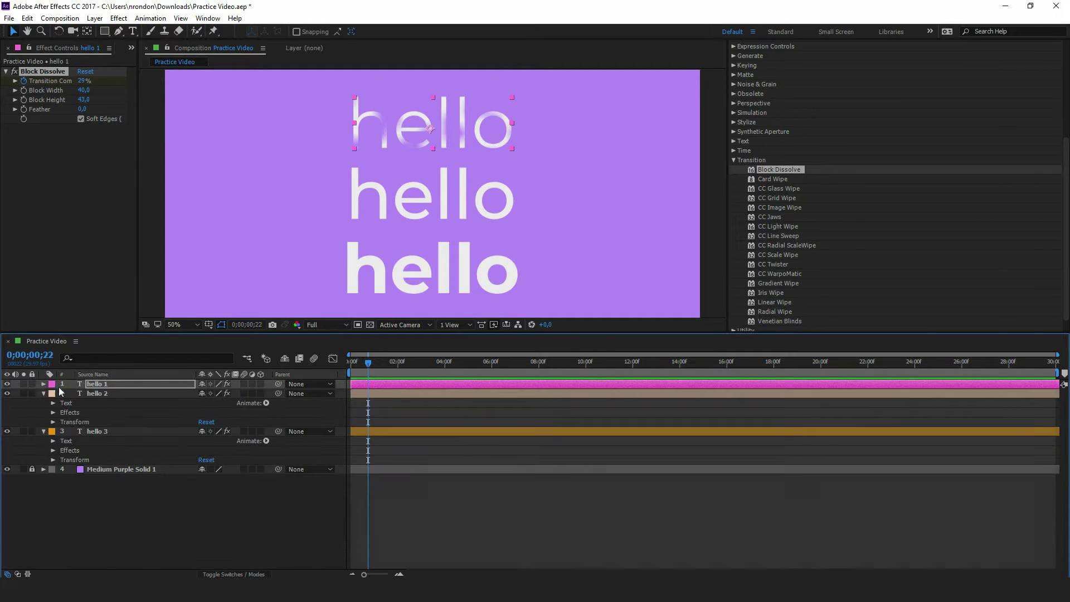
# Step: Open hello 2's Block Dissolve and keyframe Transition Completion at 100% at 0;00;00;22
pyautogui.click(99, 393)
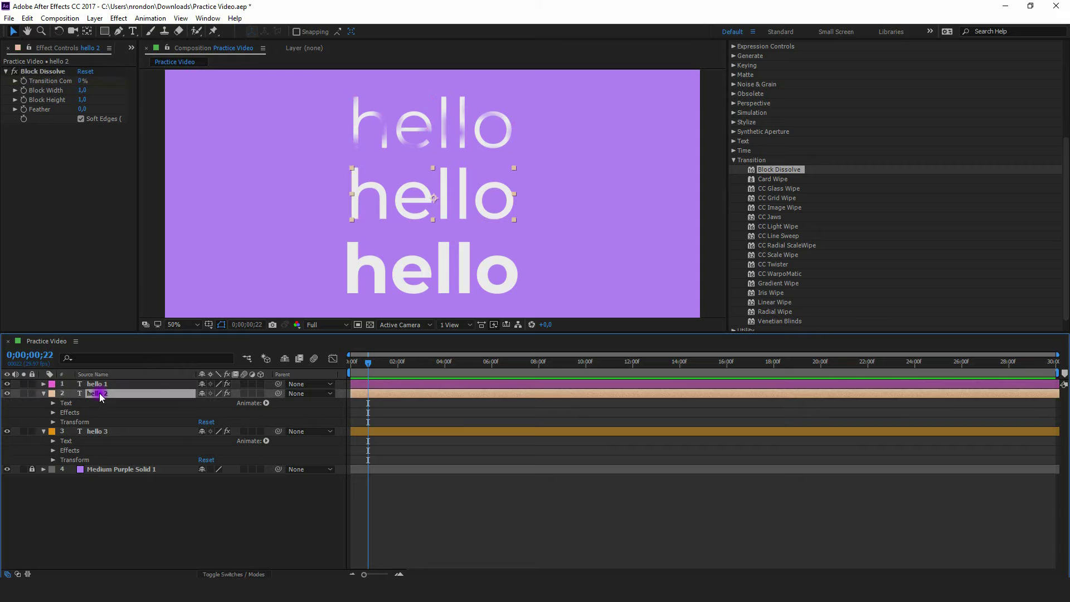
pyautogui.click(53, 413)
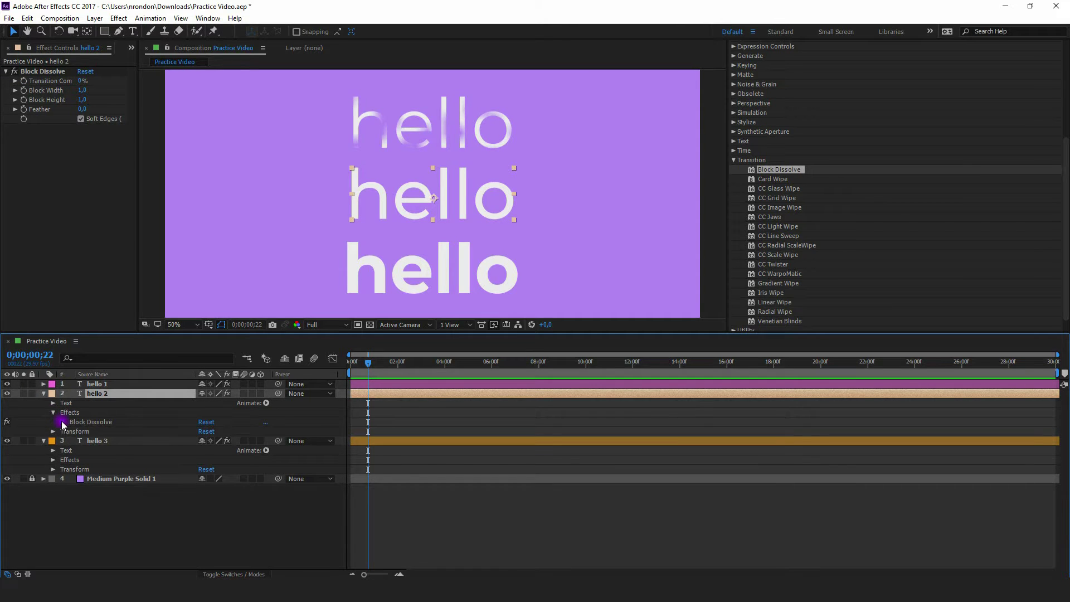
pyautogui.click(63, 423)
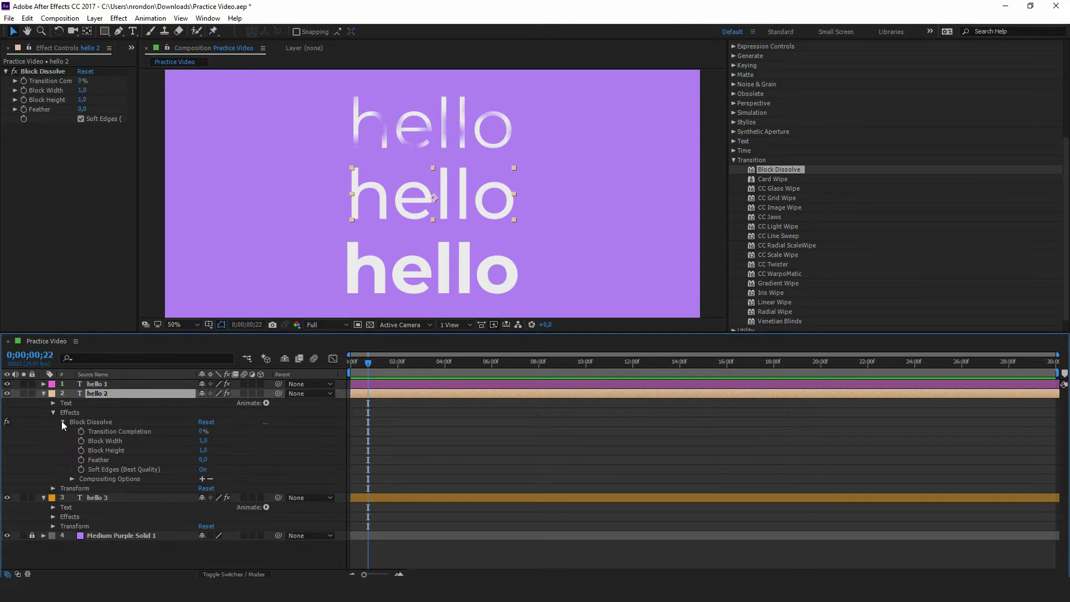
pyautogui.click(202, 432)
pyautogui.write('100')
pyautogui.press('Return')
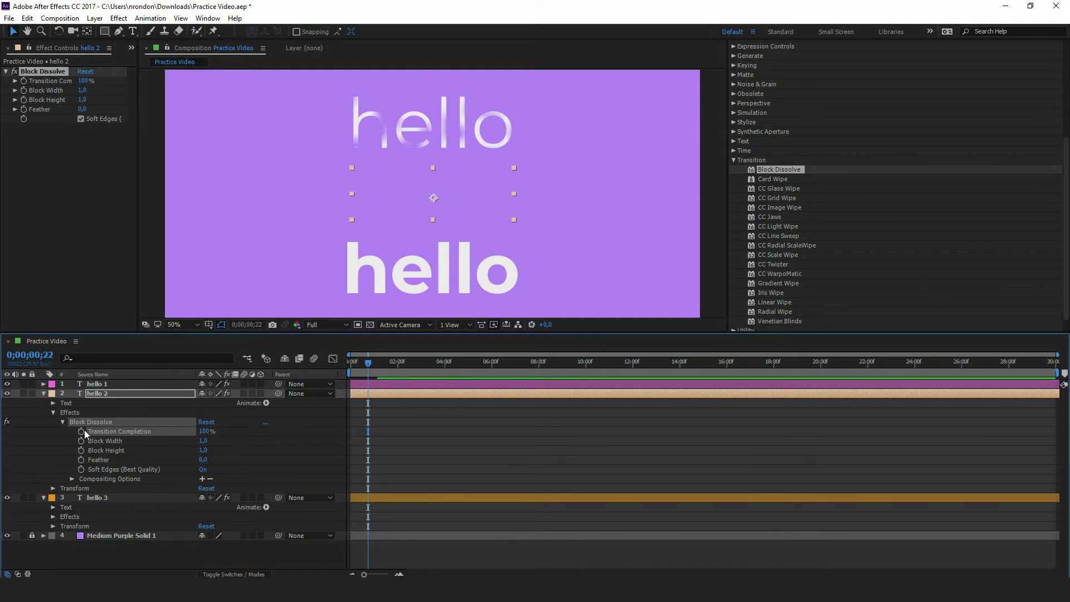
pyautogui.click(81, 432)
# Step: Add a 0% Transition Completion keyframe near 0;00;01;21, nudge it slightly earlier, and preview
pyautogui.moveTo(369, 365); pyautogui.dragTo(390, 371)
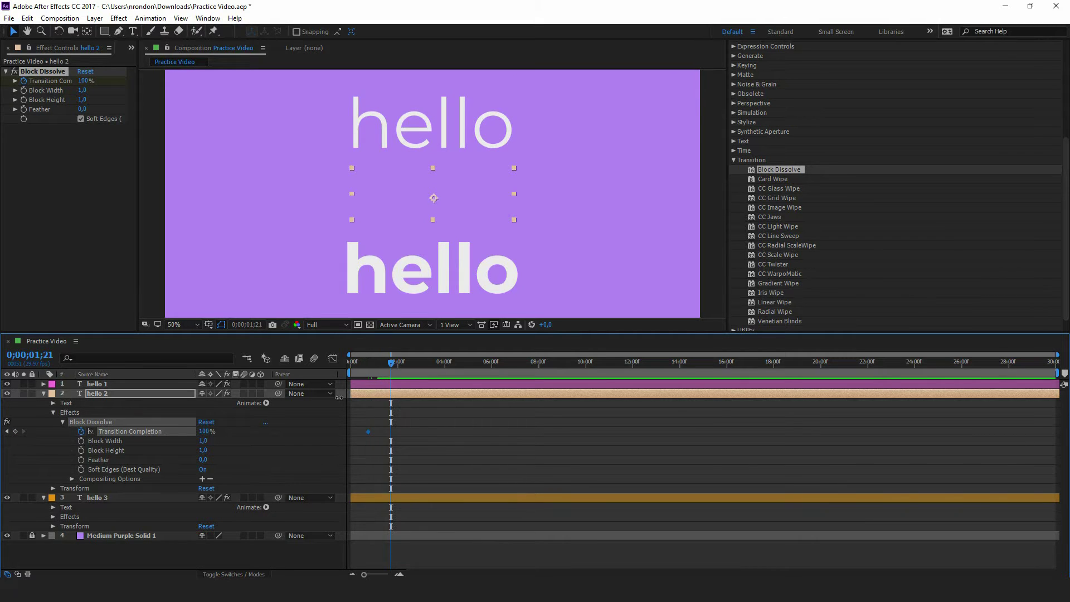
pyautogui.click(204, 431)
pyautogui.write('0')
pyautogui.press('Return')
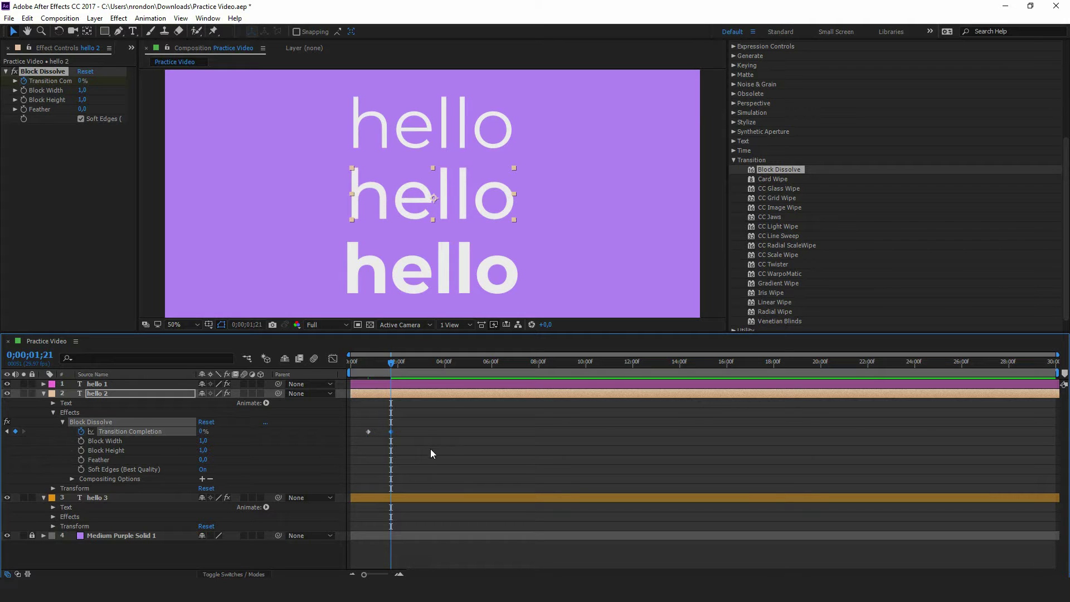
pyautogui.moveTo(430, 449); pyautogui.dragTo(355, 419)
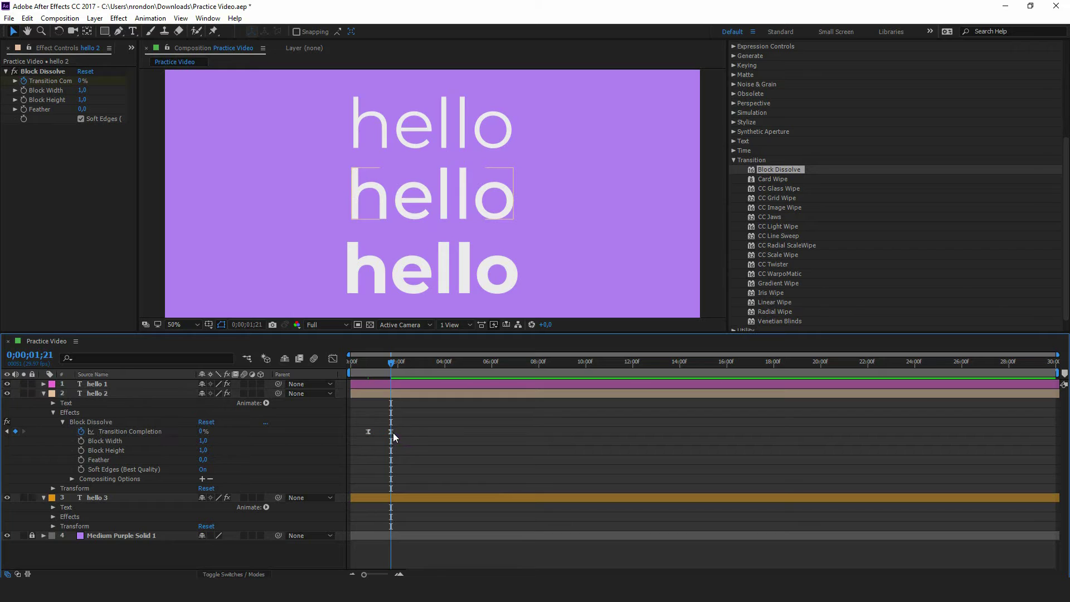
pyautogui.moveTo(391, 431); pyautogui.dragTo(386, 439)
pyautogui.press('space')
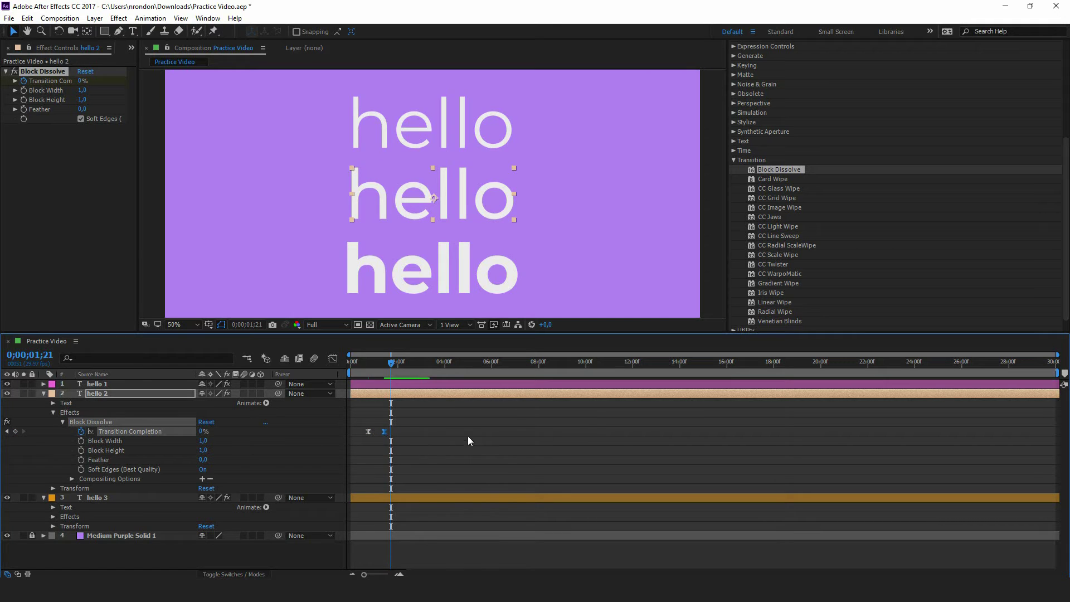
# Step: Shorten the work area to about 3 seconds, preview the middle hello, then restore the full work area
pyautogui.moveTo(1057, 372); pyautogui.dragTo(361, 373)
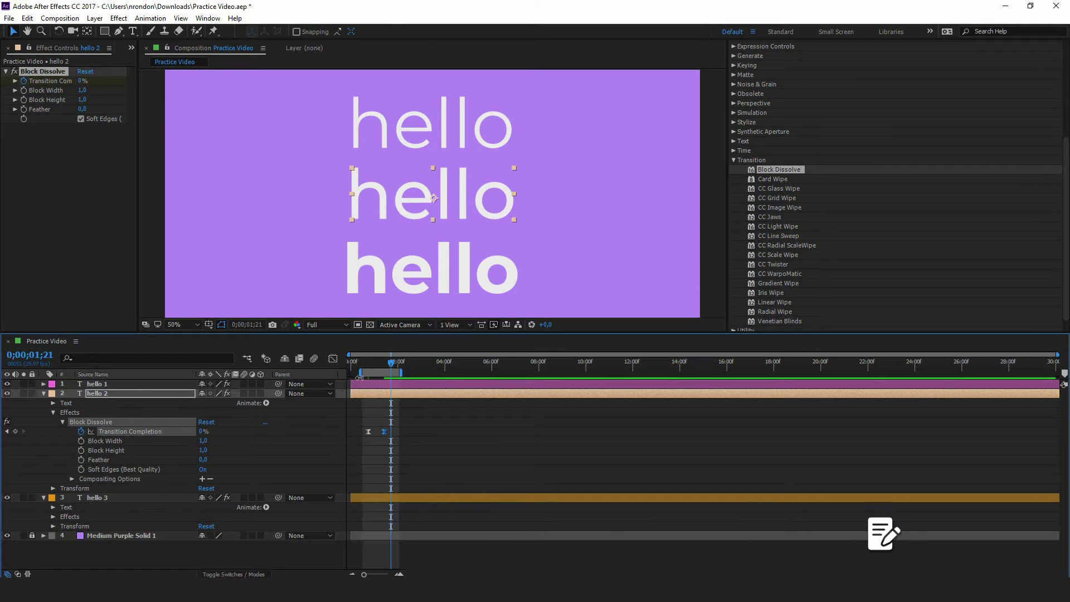
pyautogui.press('space')
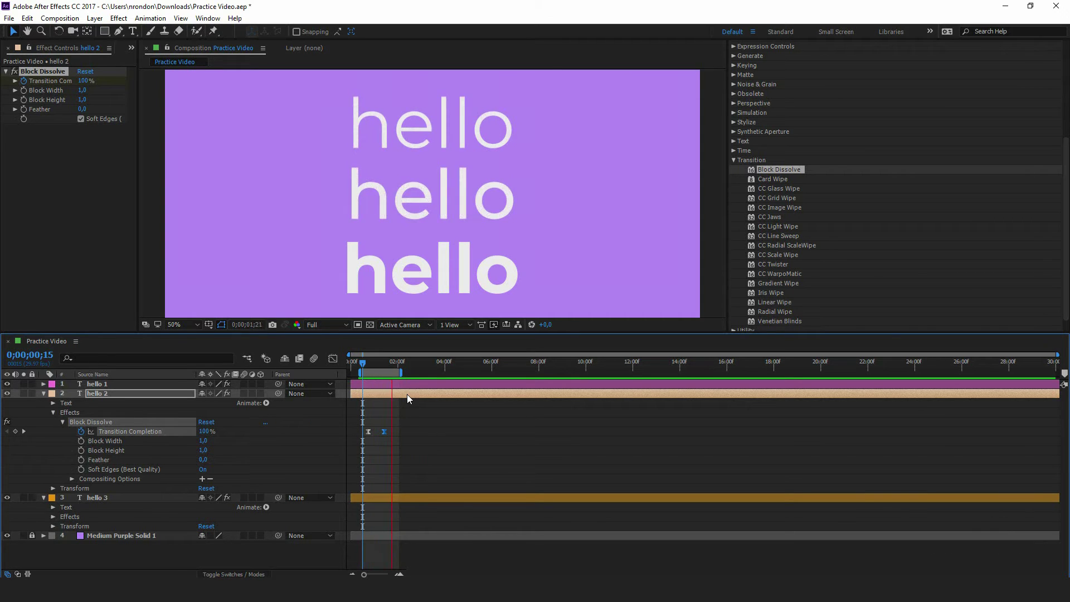
pyautogui.press('space')
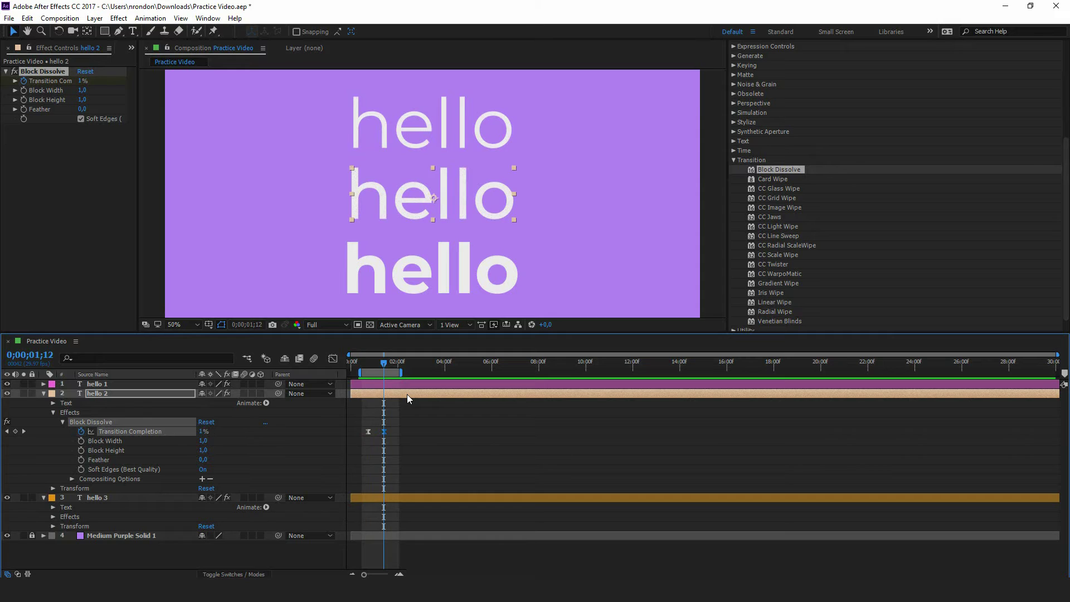
pyautogui.moveTo(359, 373); pyautogui.dragTo(1064, 391)
# Step: Collapse hello 2, select hello 3, and expand its Effects > Block Dissolve settings
pyautogui.click(44, 392)
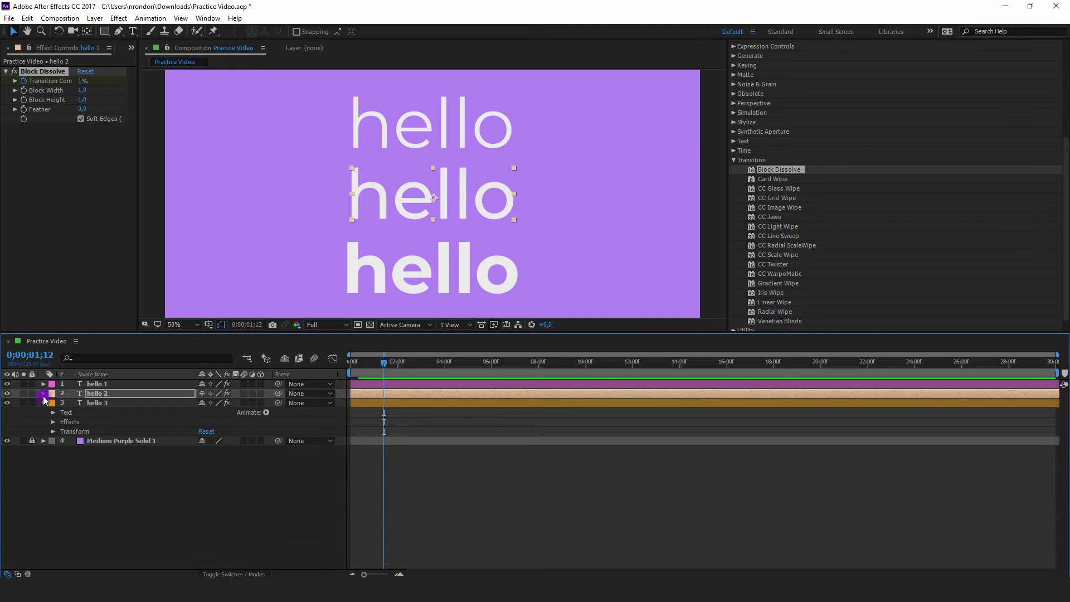
pyautogui.click(105, 402)
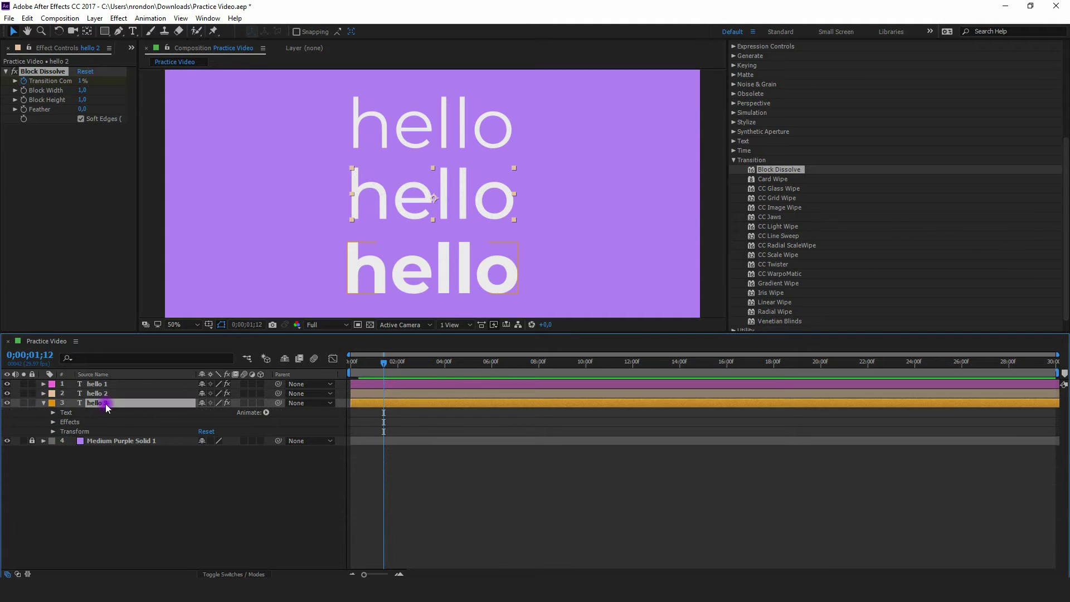
pyautogui.click(53, 422)
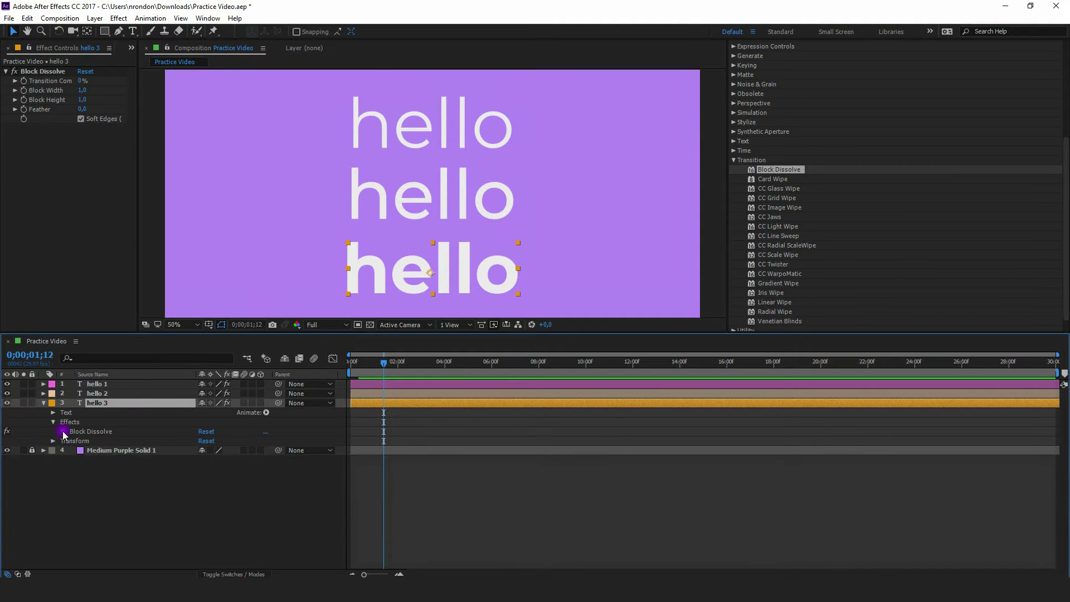
pyautogui.click(63, 431)
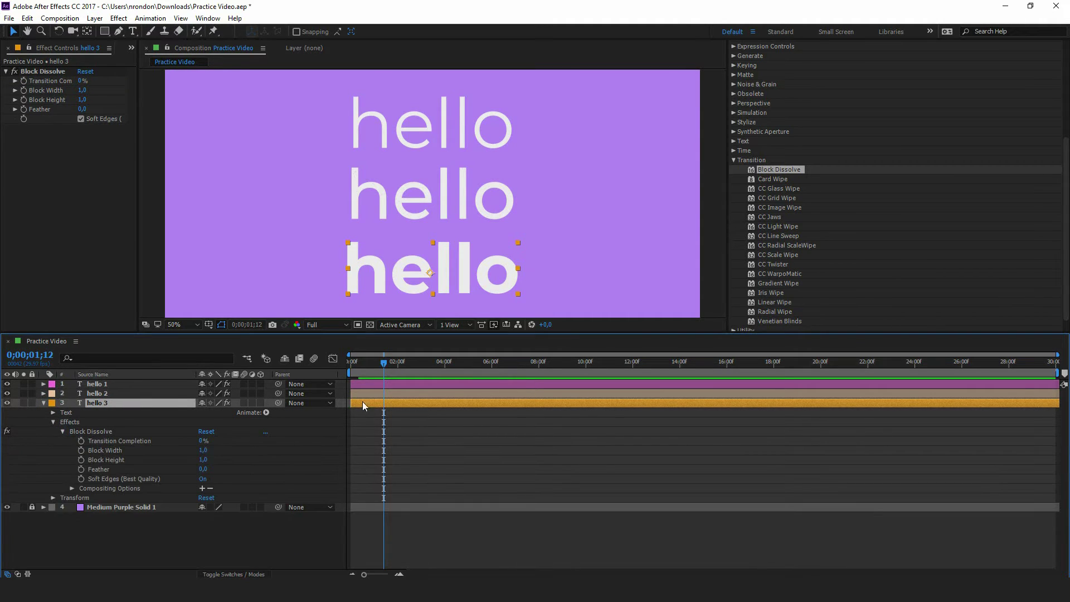
# Step: Keyframe hello 3's Transition Completion from 100% at 0;00;01;24 to 0% at 0;00;02;18
pyautogui.moveTo(383, 364); pyautogui.dragTo(393, 364)
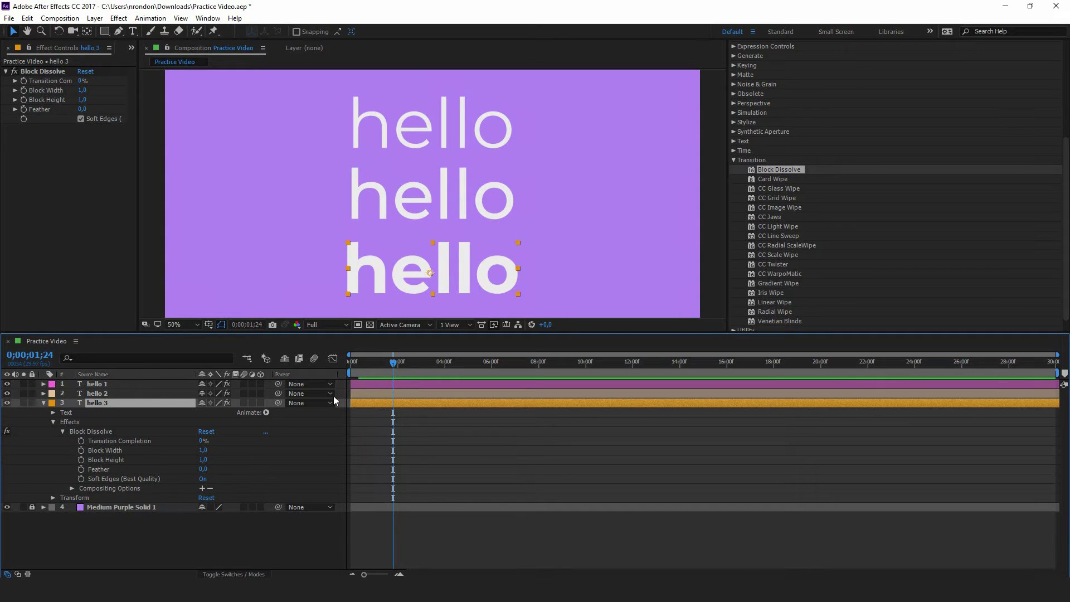
pyautogui.click(201, 442)
pyautogui.write('100')
pyautogui.press('Return')
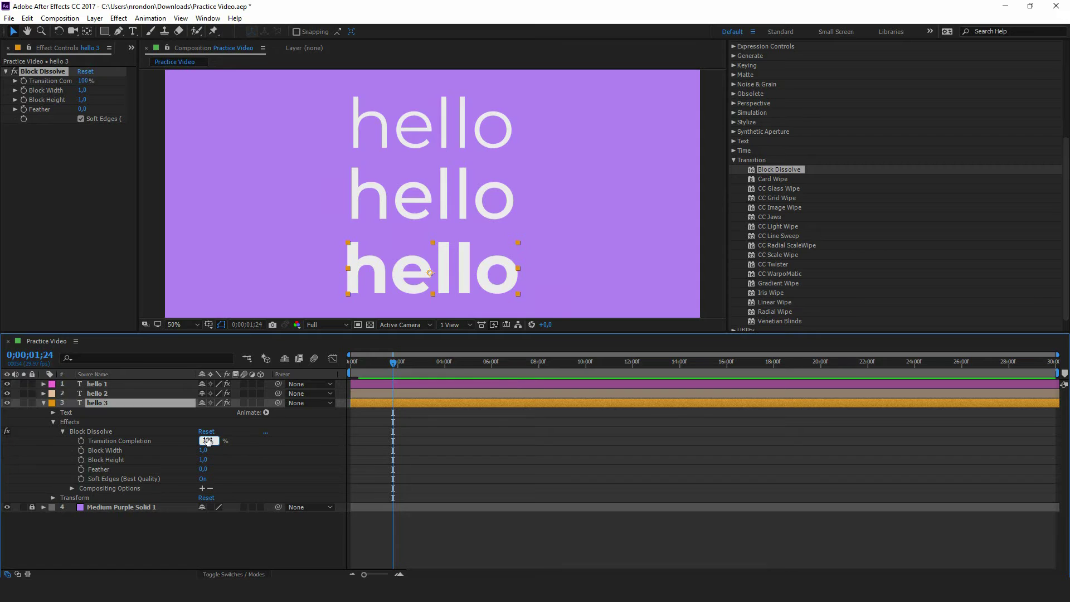
pyautogui.click(128, 442)
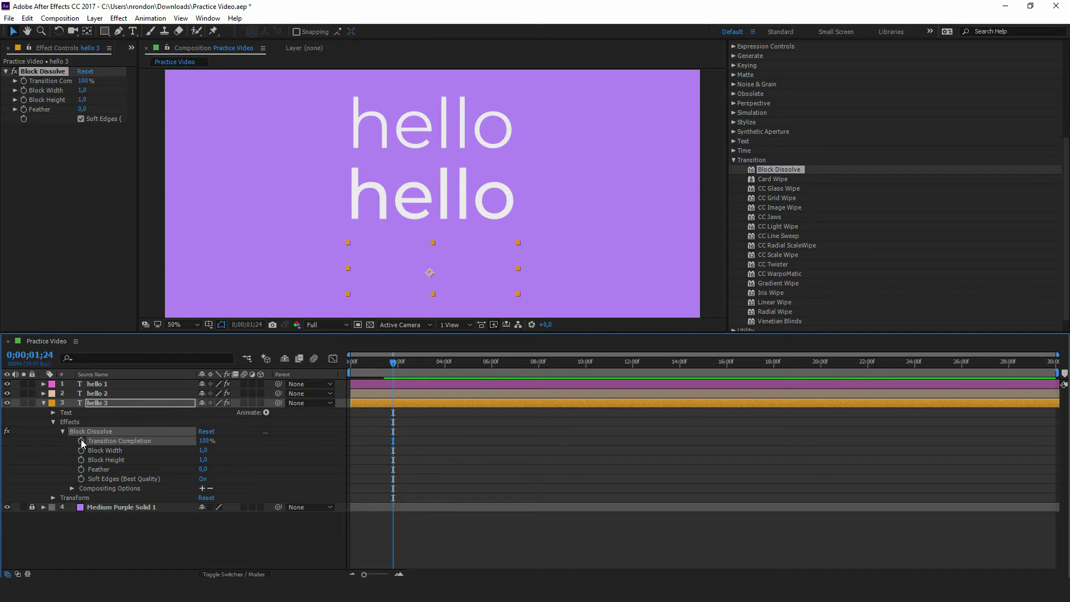
pyautogui.click(82, 441)
pyautogui.moveTo(395, 373); pyautogui.dragTo(410, 370)
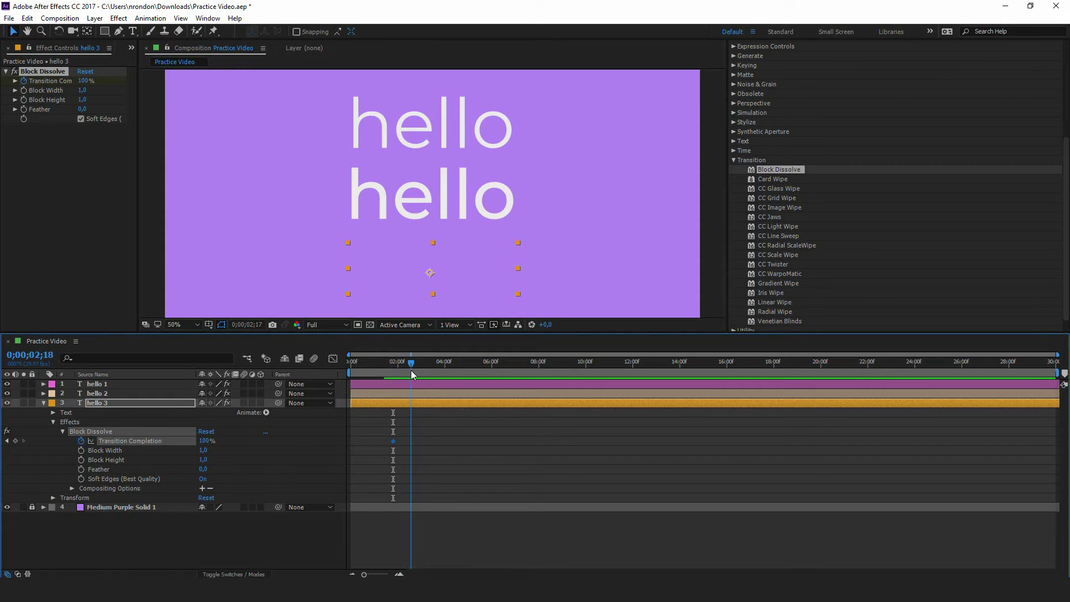
pyautogui.click(206, 441)
pyautogui.write('0')
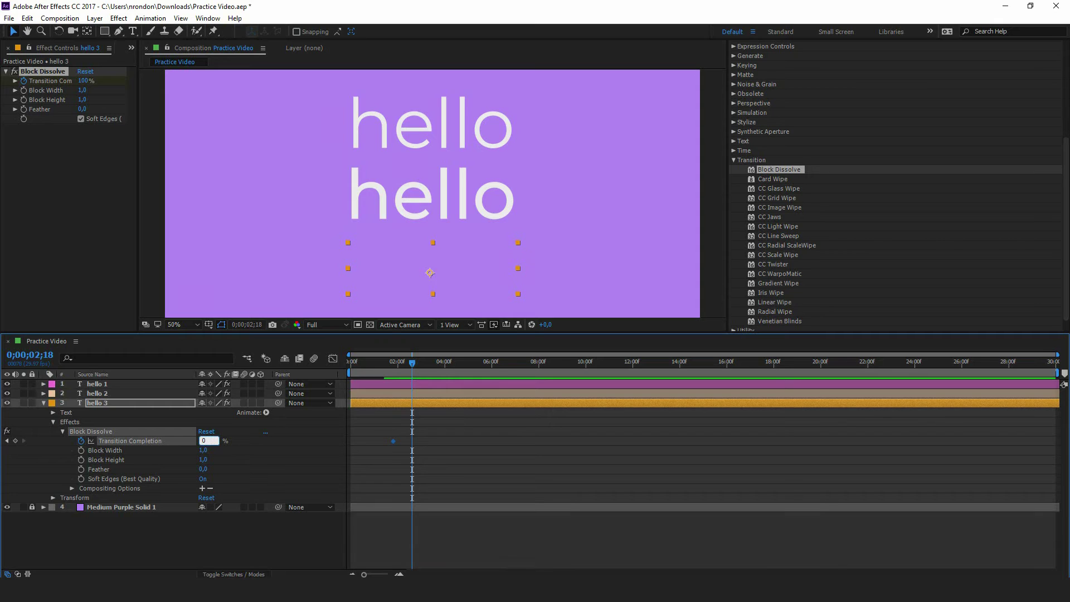
pyautogui.press('Return')
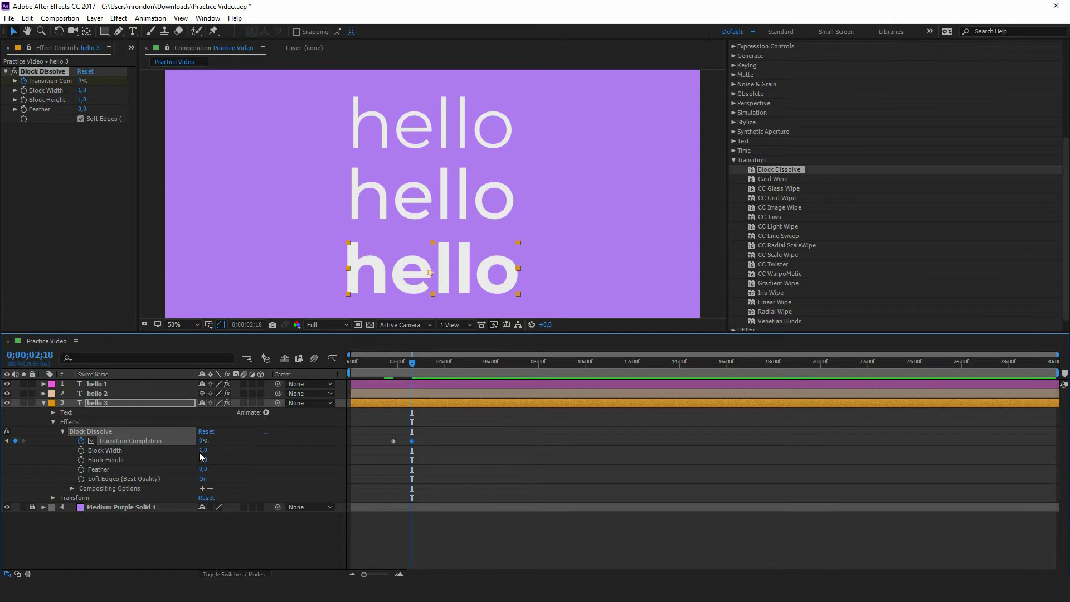
# Step: Set hello 3's Block Width to 1 and Block Height to 56, then select the Transition Completion keyframes
pyautogui.click(203, 451)
pyautogui.write('1')
pyautogui.press('Tab')
pyautogui.write('5')
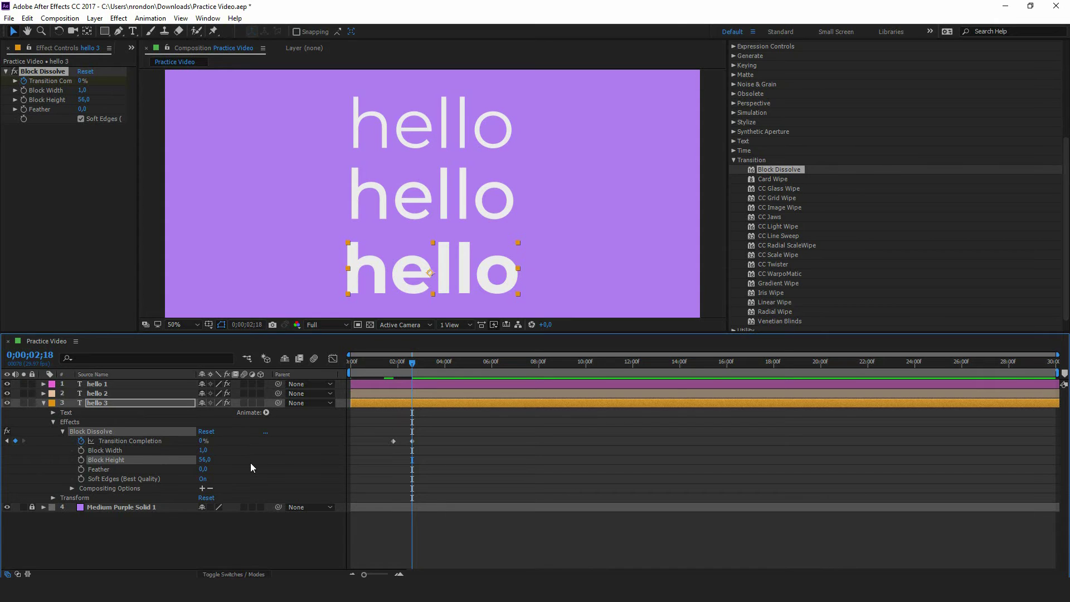
pyautogui.moveTo(390, 430); pyautogui.dragTo(427, 458)
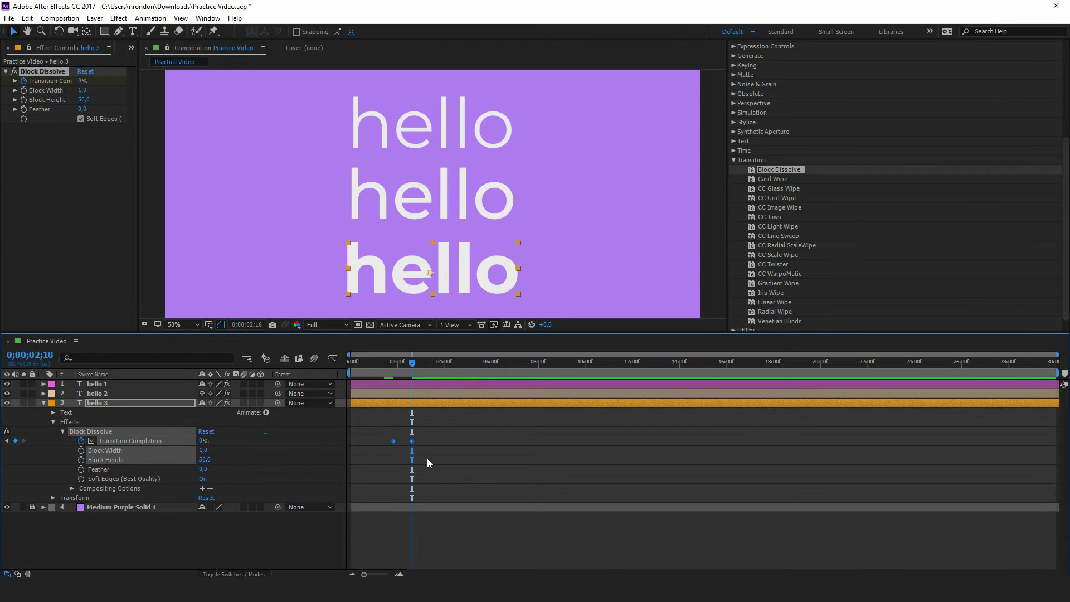
# Step: Narrow the work area to roughly 2–3 seconds, starting from the timeline's beginning
pyautogui.click(347, 372)
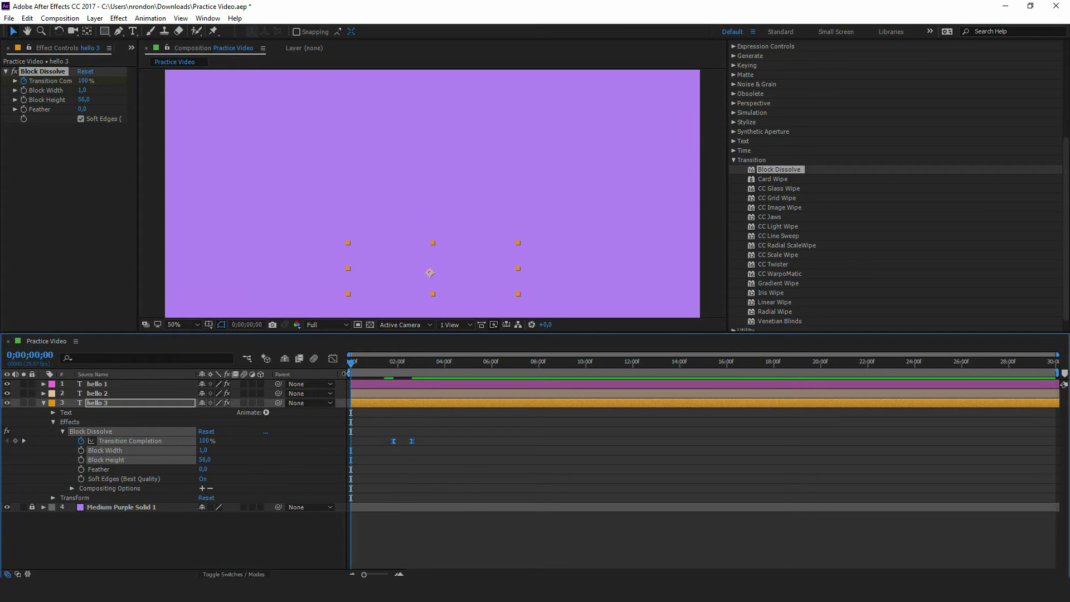
pyautogui.moveTo(351, 373); pyautogui.dragTo(380, 384)
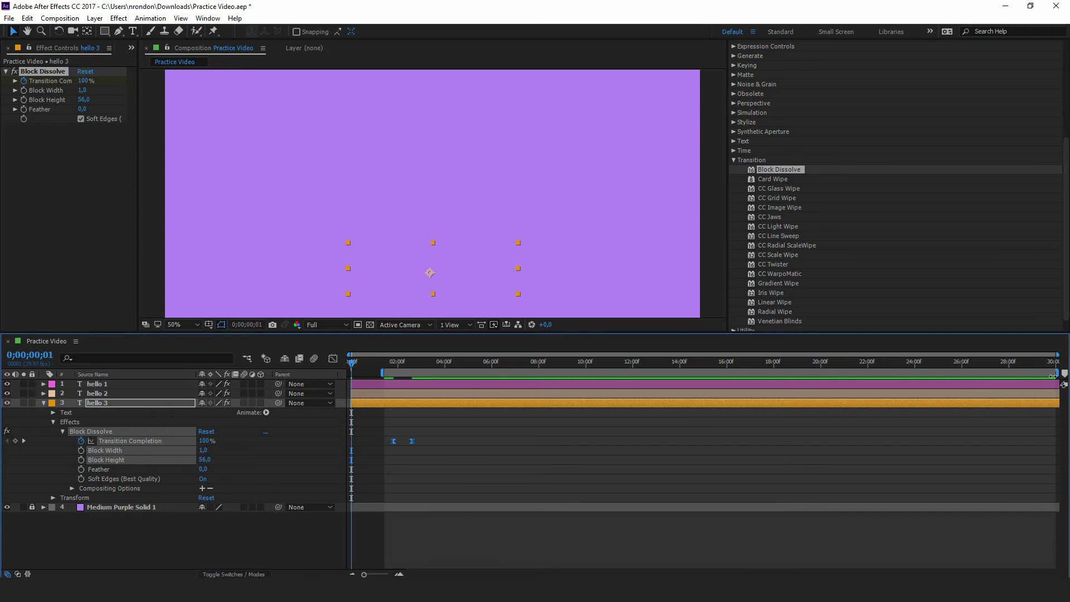
pyautogui.moveTo(986, 381)
pyautogui.mouseDown()
pyautogui.moveTo(641, 390)
pyautogui.moveTo(466, 406)
pyautogui.moveTo(416, 423)
pyautogui.mouseUp()
# Step: Preview the bottom hello dissolving in, then restore the work area to the full composition
pyautogui.press('space')
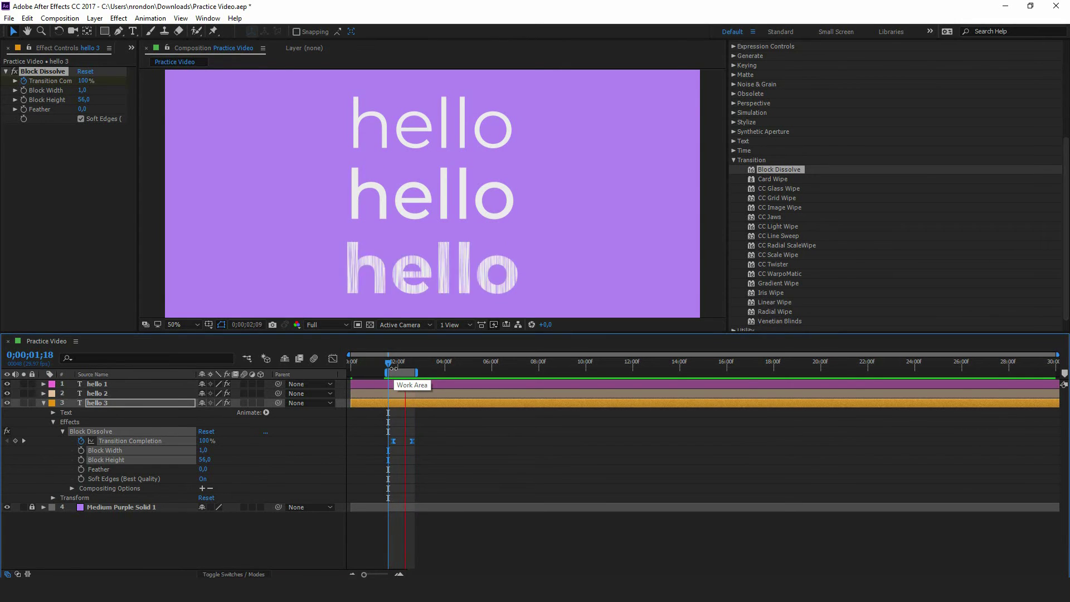
pyautogui.press('space')
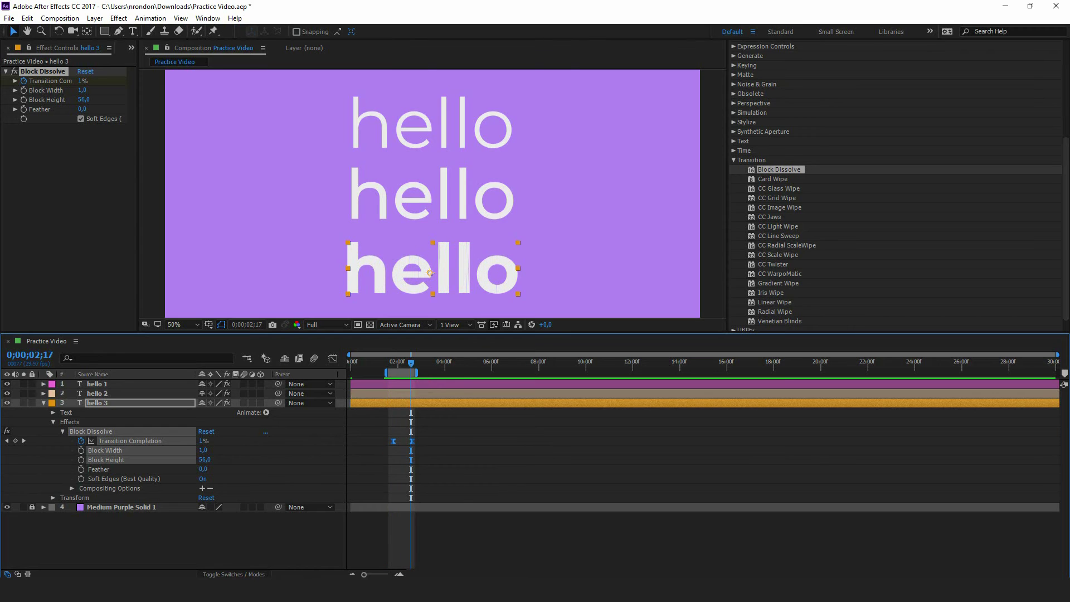
pyautogui.doubleClick(388, 372)
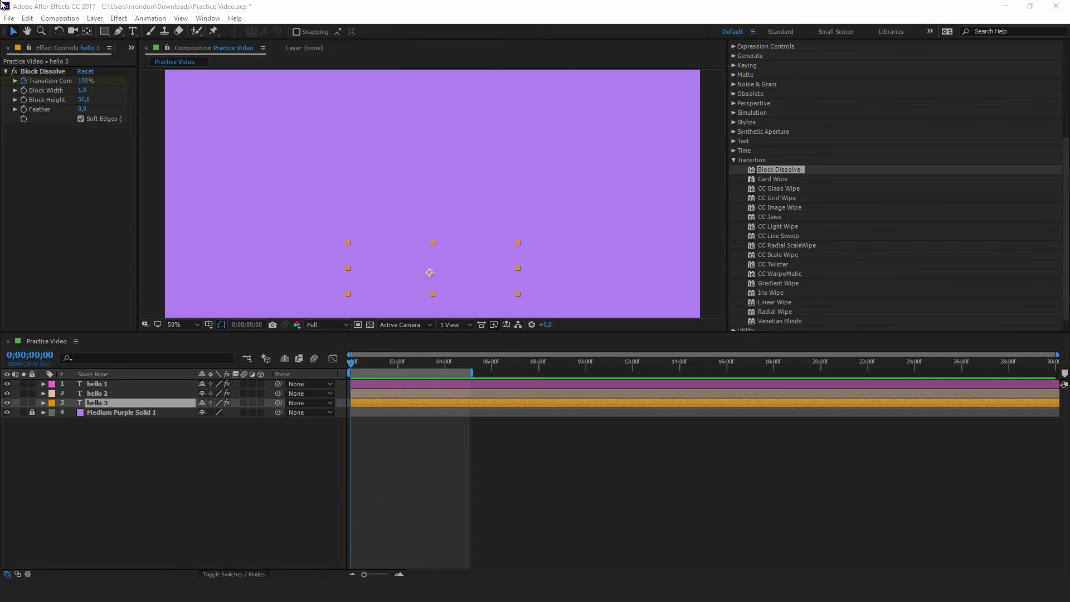
# Step: Play the timeline preview from the start to watch the hellos dissolve in
pyautogui.click(352, 367)
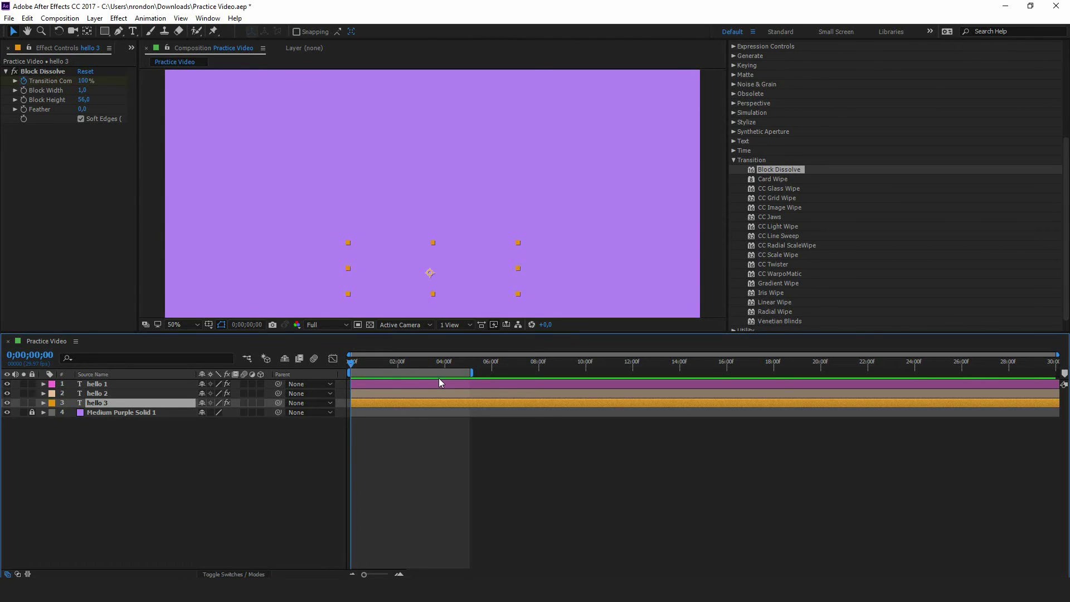
pyautogui.press('space')
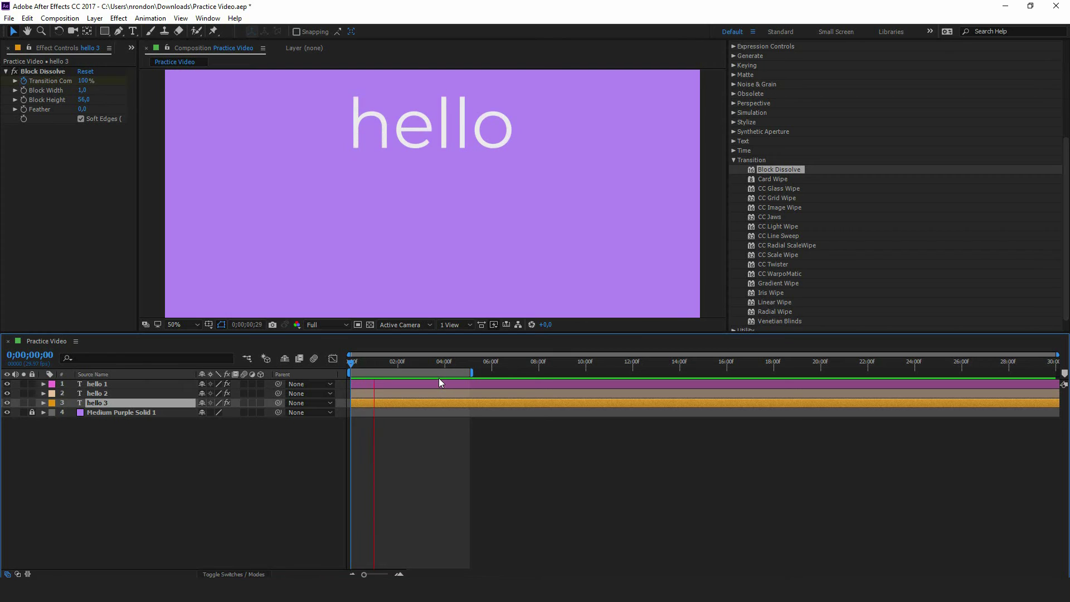